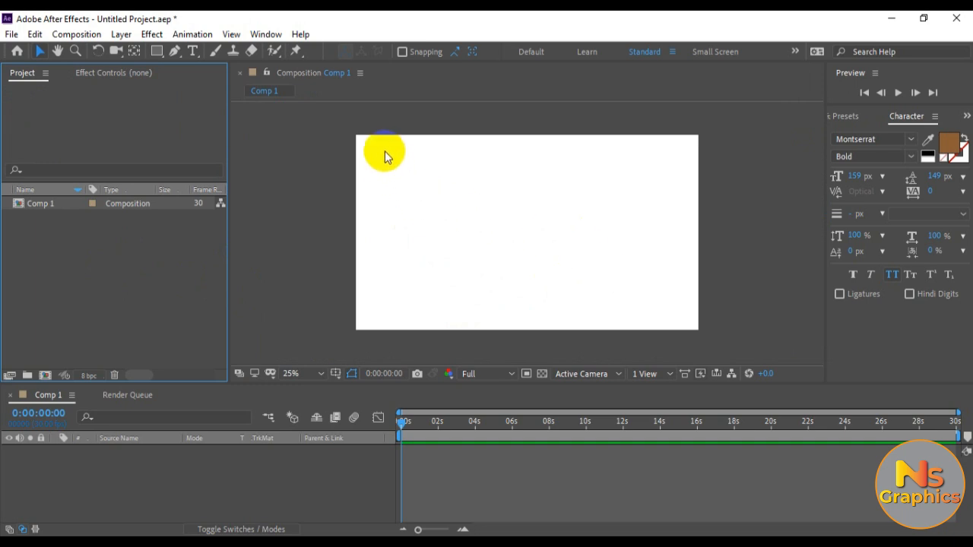
Step: Draw an orange circle with no visible stroke in the upper-left area of the composition using the Ellipse tool
{"action": "left_click", "coordinate": [283, 204]}
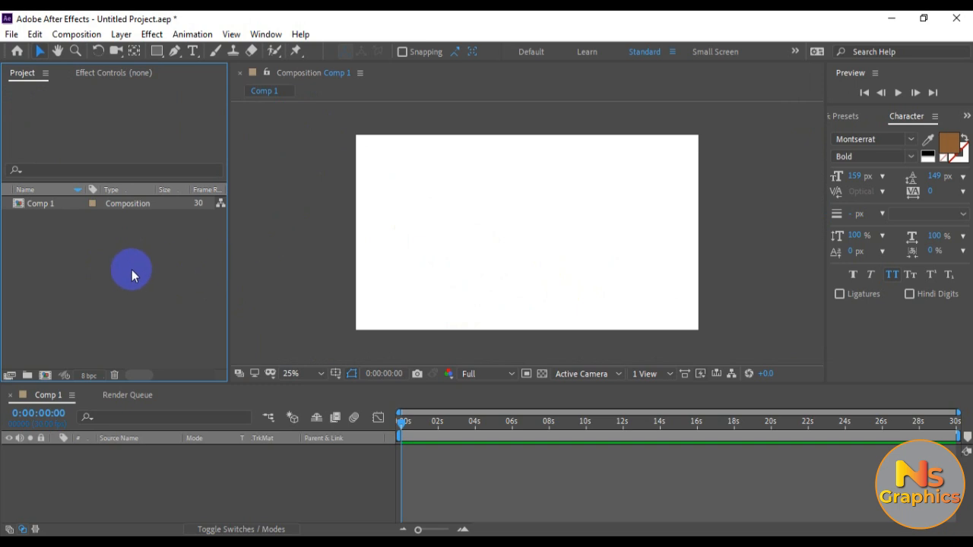
{"action": "left_click_drag", "start_coordinate": [156, 51], "coordinate": [199, 84]}
{"action": "left_click_drag", "start_coordinate": [412, 176], "coordinate": [476, 237]}
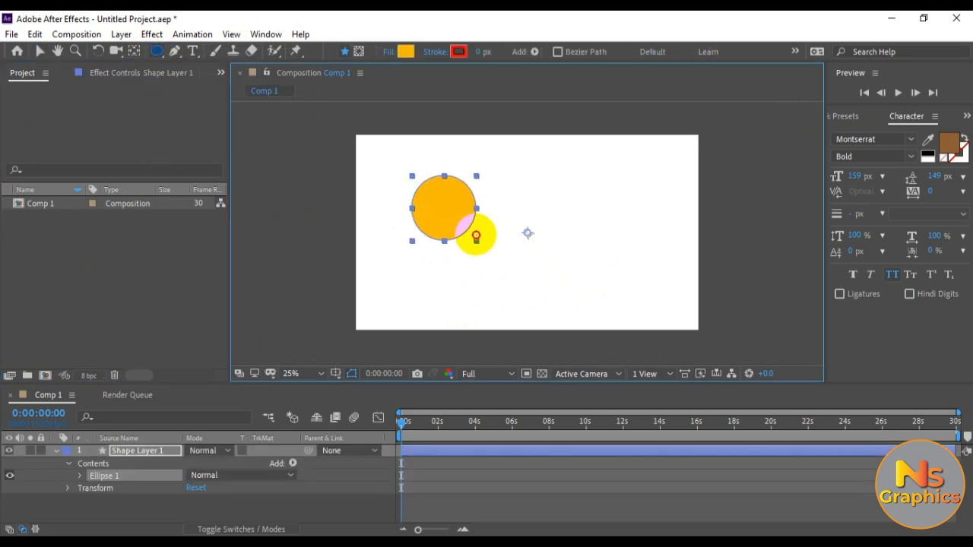
{"action": "key", "text": "v"}
{"action": "left_click", "coordinate": [530, 268]}
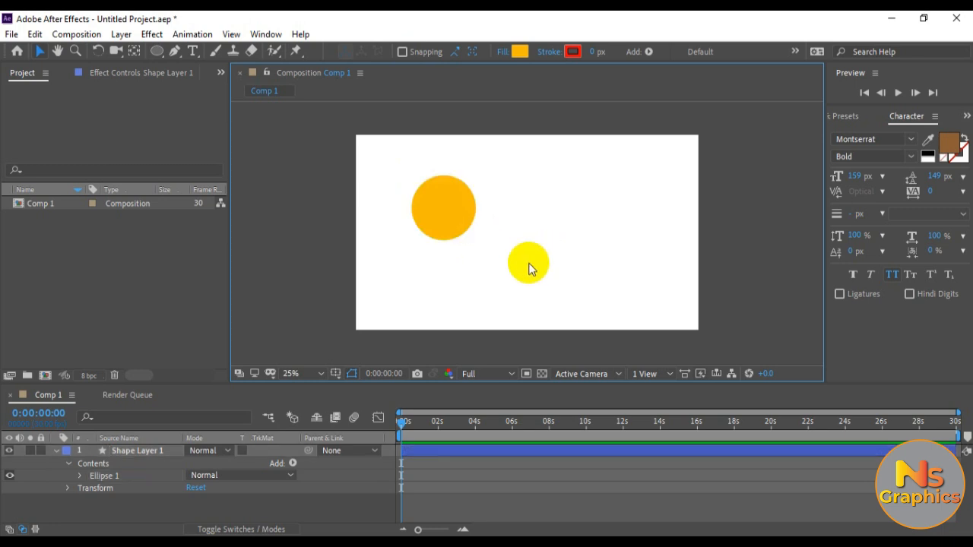
Step: Duplicate the orange circle twice and arrange the three circles in a triangle with one below the other two
{"action": "left_click", "coordinate": [445, 210]}
{"action": "key", "text": "ctrl+d"}
{"action": "left_click_drag", "start_coordinate": [452, 216], "coordinate": [493, 276]}
{"action": "key", "text": "ctrl+d"}
{"action": "left_click_drag", "start_coordinate": [563, 279], "coordinate": [455, 209]}
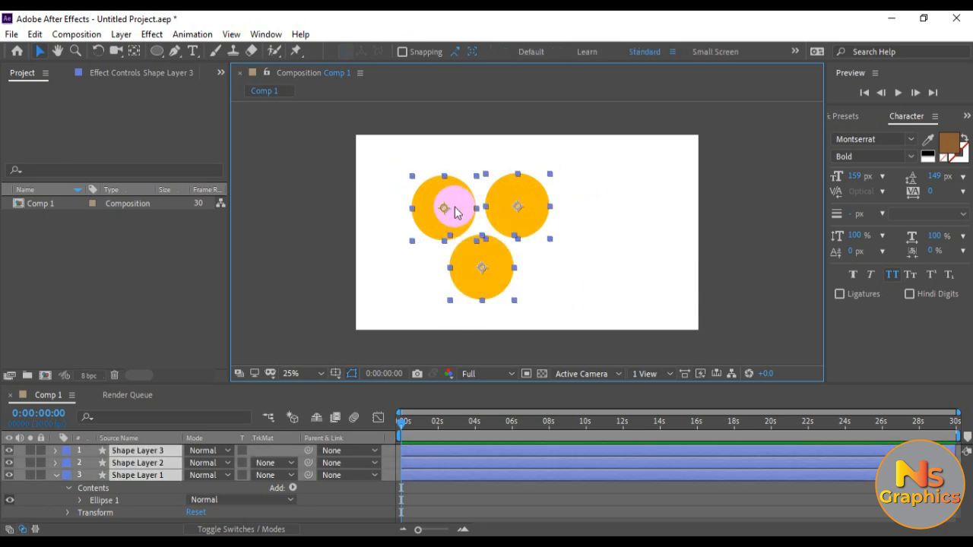
{"action": "left_click", "coordinate": [619, 241]}
Step: Change the fill colour of the upper-right circle to magenta
{"action": "left_click", "coordinate": [538, 213]}
{"action": "left_click", "coordinate": [520, 51]}
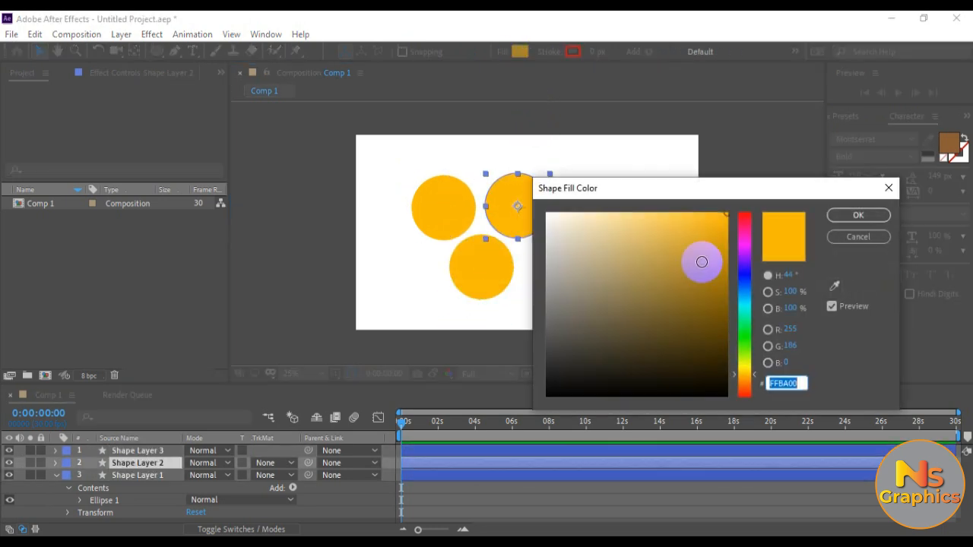
{"action": "left_click", "coordinate": [745, 245]}
{"action": "left_click", "coordinate": [840, 228]}
Step: Change the fill colour of the lower circle to red-orange
{"action": "left_click", "coordinate": [505, 252]}
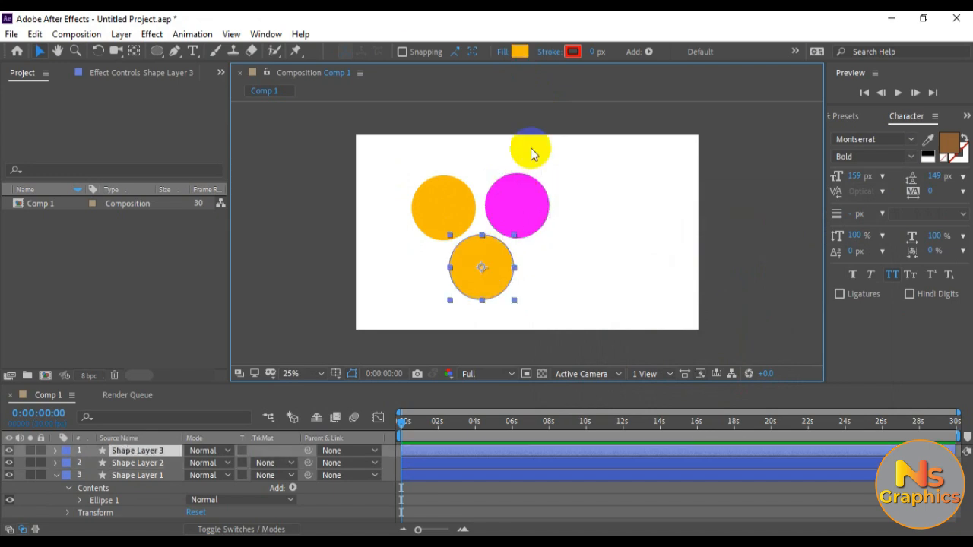
{"action": "left_click", "coordinate": [520, 51]}
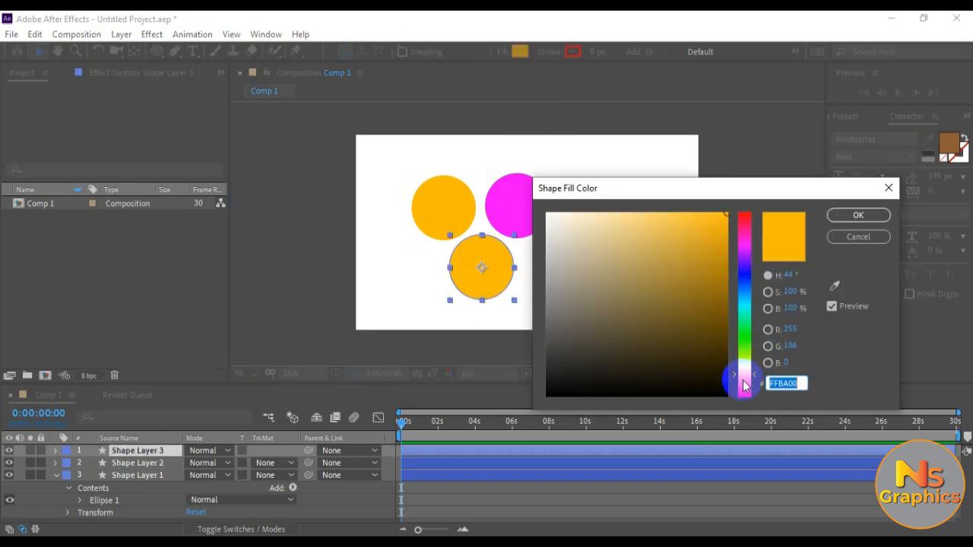
{"action": "left_click", "coordinate": [736, 389]}
{"action": "key", "text": "Return"}
Step: Move all three circles together toward the horizontal centre of the composition
{"action": "left_click_drag", "start_coordinate": [598, 299], "coordinate": [307, 128]}
{"action": "left_click_drag", "start_coordinate": [444, 210], "coordinate": [501, 204]}
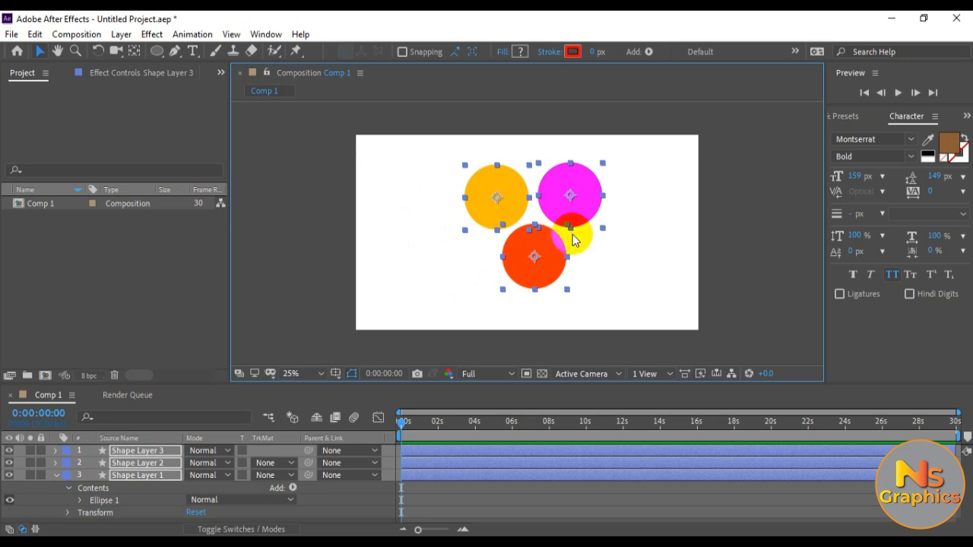
{"action": "left_click", "coordinate": [643, 252]}
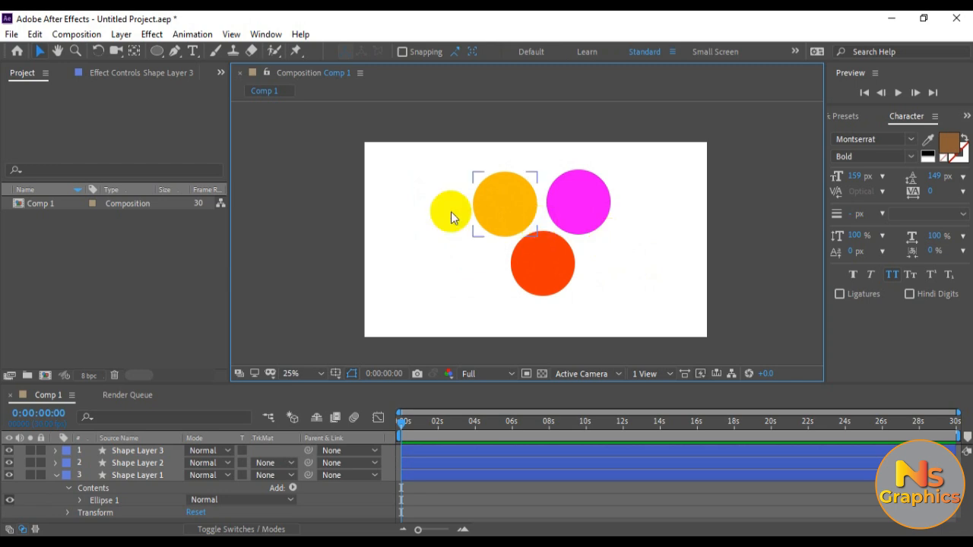
Step: Enlarge the timeline area and collapse the expanded properties of the circle layers
{"action": "left_click_drag", "start_coordinate": [420, 144], "coordinate": [602, 283]}
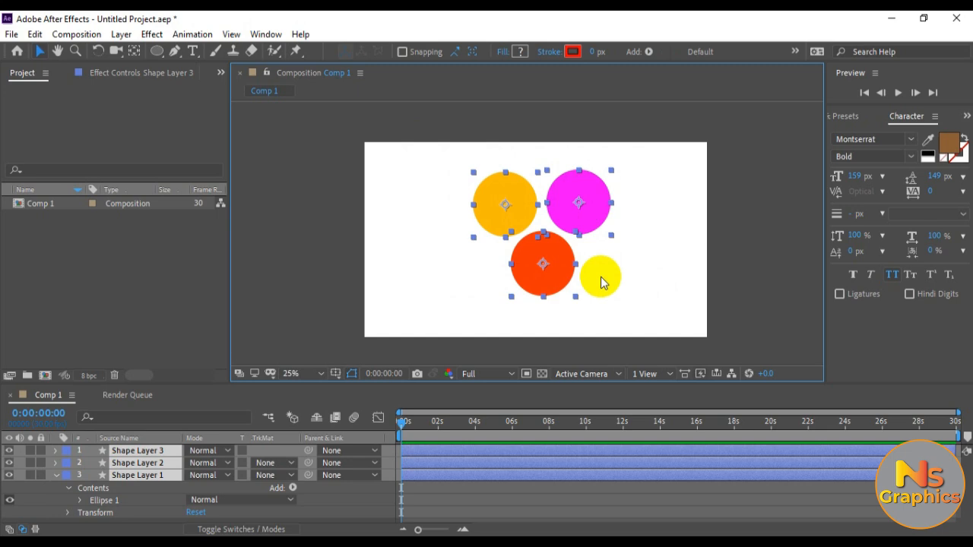
{"action": "left_click_drag", "start_coordinate": [337, 384], "coordinate": [343, 366]}
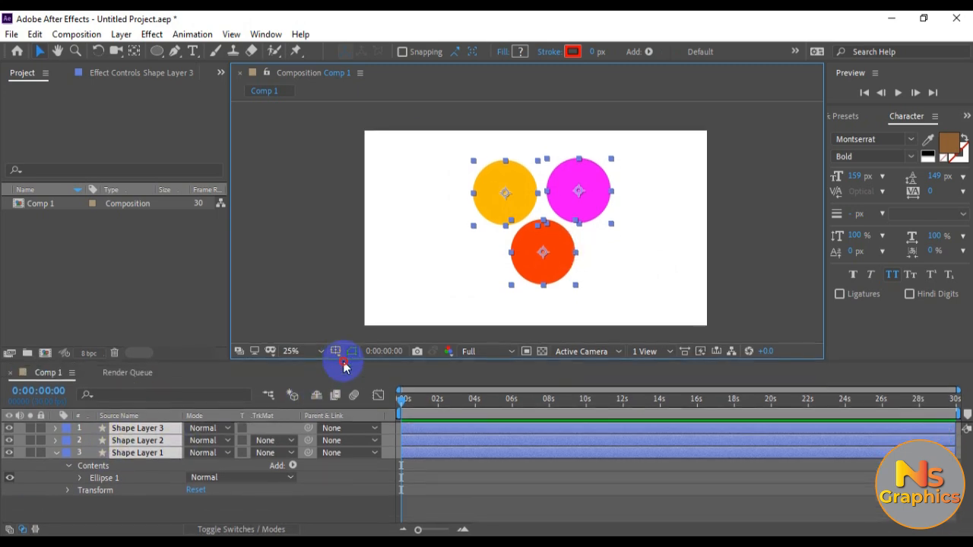
{"action": "key", "text": "u"}
{"action": "left_click", "coordinate": [155, 485]}
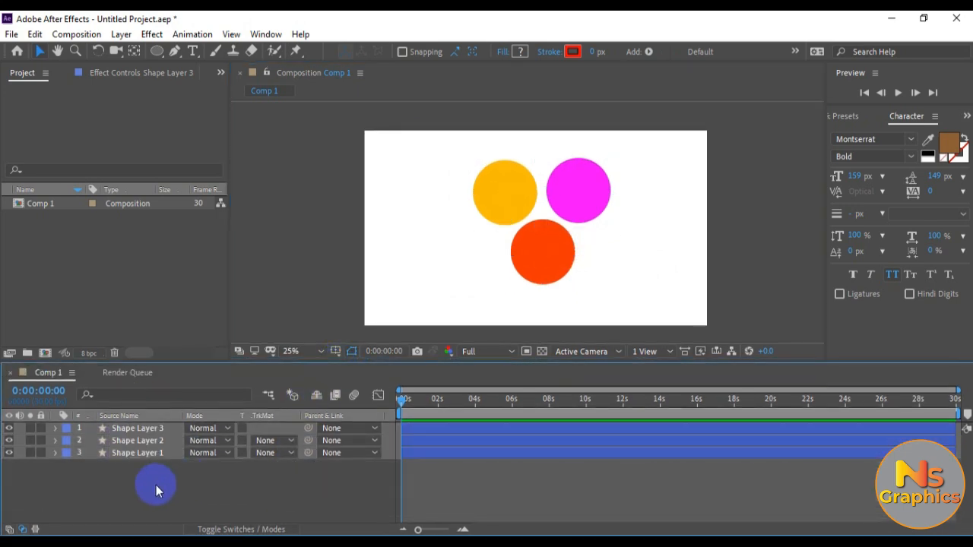
Step: Select all three circle layers and shift them together slightly left and down in the composition
{"action": "left_click_drag", "start_coordinate": [155, 485], "coordinate": [128, 415]}
{"action": "mouse_move", "coordinate": [523, 273]}
{"action": "left_mouse_down"}
{"action": "mouse_move", "coordinate": [484, 291]}
{"action": "mouse_move", "coordinate": [514, 261]}
{"action": "left_mouse_up"}
{"action": "left_click_drag", "start_coordinate": [417, 146], "coordinate": [623, 298]}
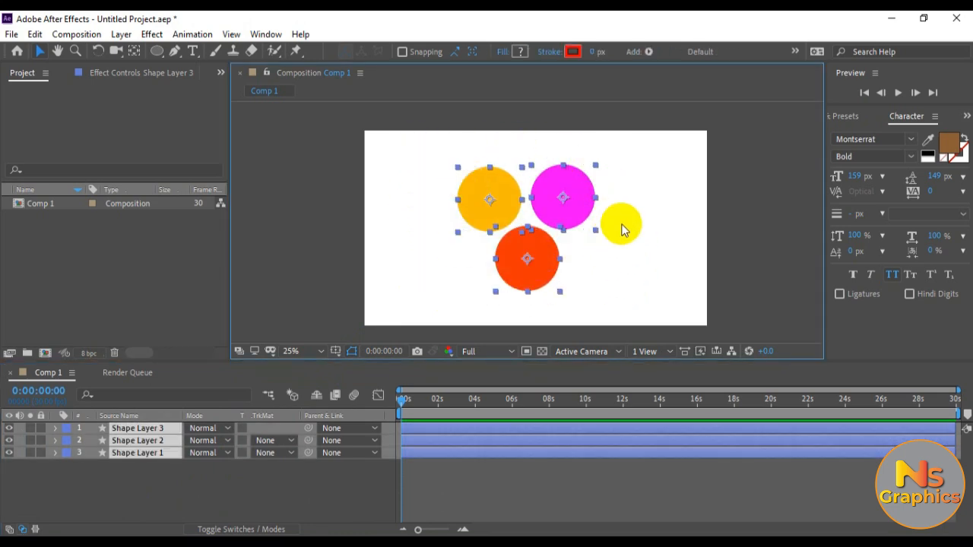
{"action": "left_click", "coordinate": [618, 225]}
{"action": "left_click_drag", "start_coordinate": [649, 280], "coordinate": [477, 168]}
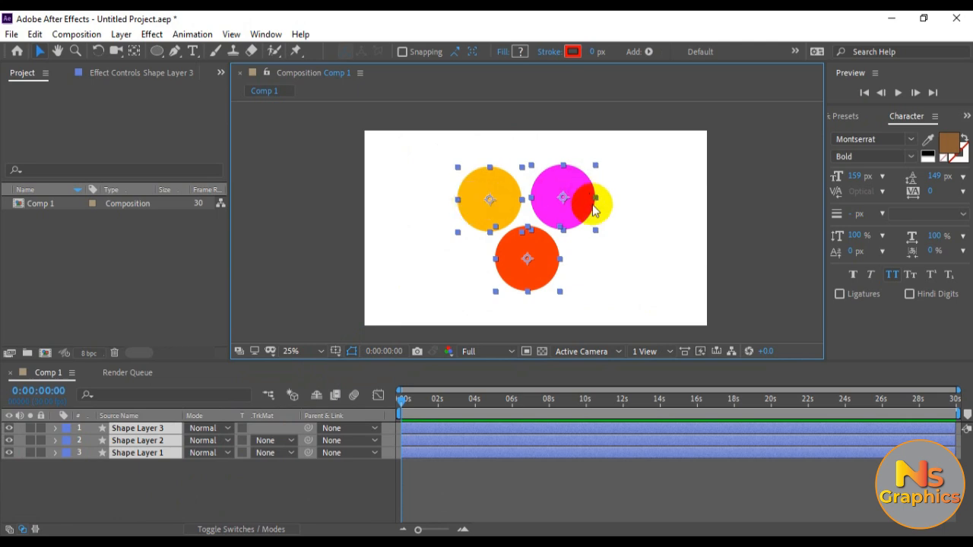
{"action": "left_click", "coordinate": [608, 241]}
Step: Nudge the red-orange circle slightly upward toward the other two and clear the selection
{"action": "left_click_drag", "start_coordinate": [536, 259], "coordinate": [522, 254]}
{"action": "left_click_drag", "start_coordinate": [404, 160], "coordinate": [569, 264]}
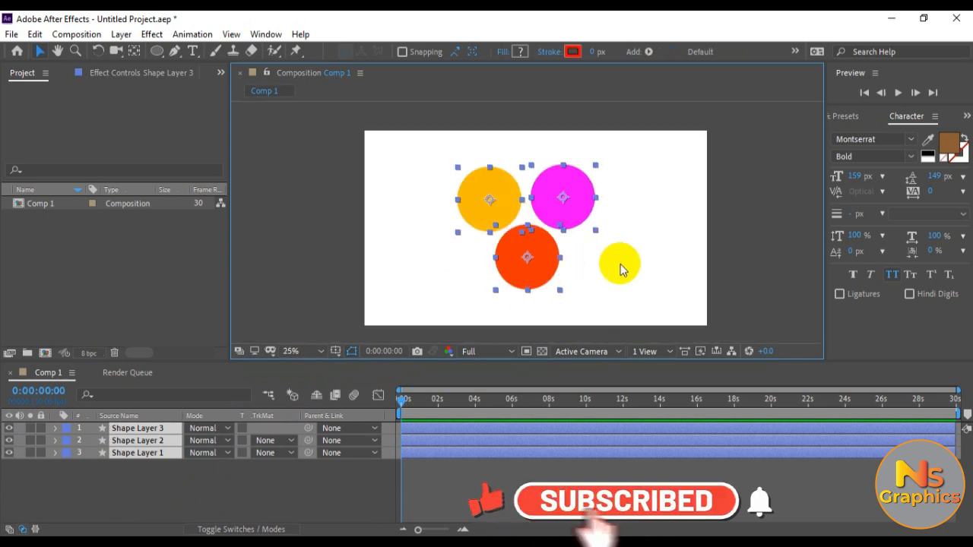
{"action": "left_click", "coordinate": [530, 280]}
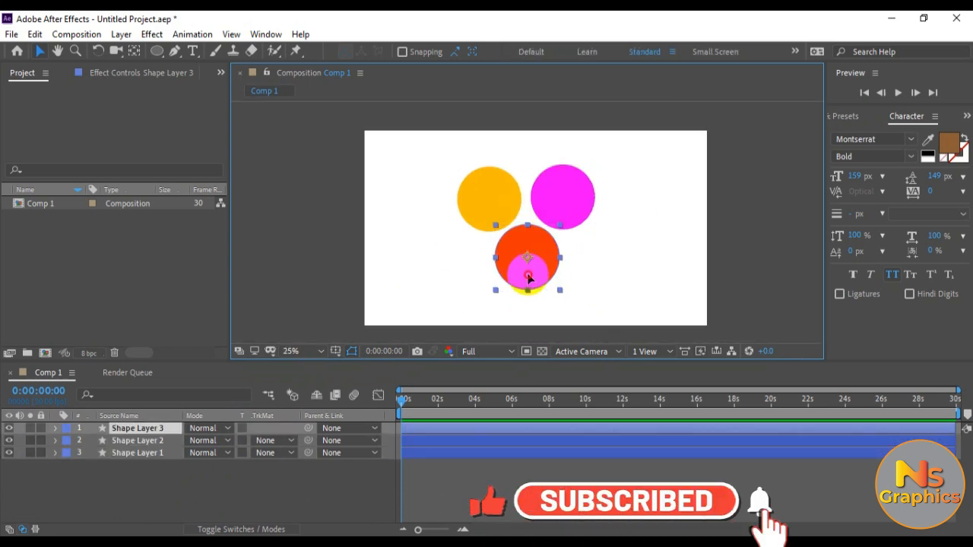
{"action": "mouse_move", "coordinate": [592, 276]}
{"action": "left_mouse_down"}
{"action": "mouse_move", "coordinate": [479, 194]}
{"action": "mouse_move", "coordinate": [516, 300]}
{"action": "mouse_move", "coordinate": [605, 288]}
{"action": "left_mouse_up"}
{"action": "key", "text": "ctrl+shift+a"}
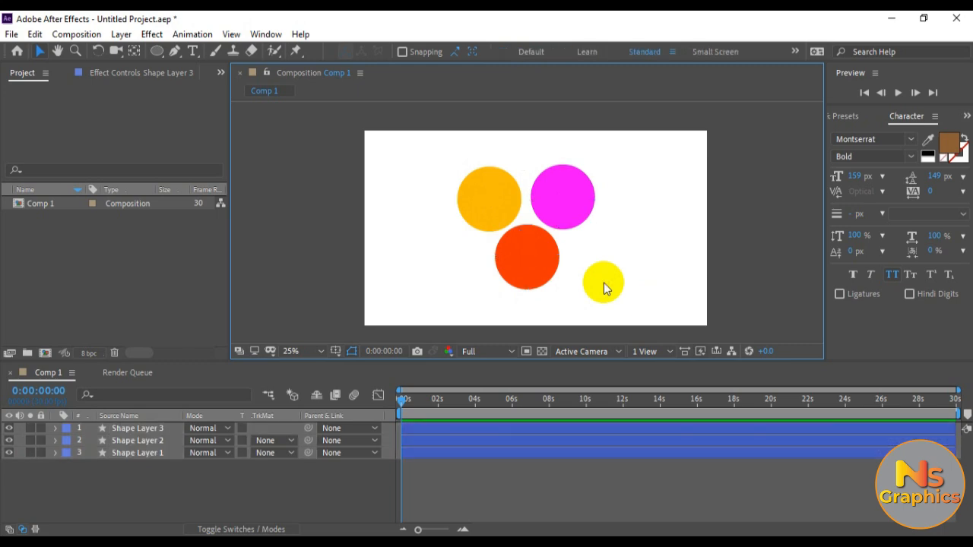
{"action": "mouse_move", "coordinate": [605, 289]}
{"action": "left_mouse_down"}
{"action": "mouse_move", "coordinate": [516, 338]}
{"action": "mouse_move", "coordinate": [601, 288]}
{"action": "left_mouse_up"}
{"action": "left_click_drag", "start_coordinate": [601, 288], "coordinate": [423, 149]}
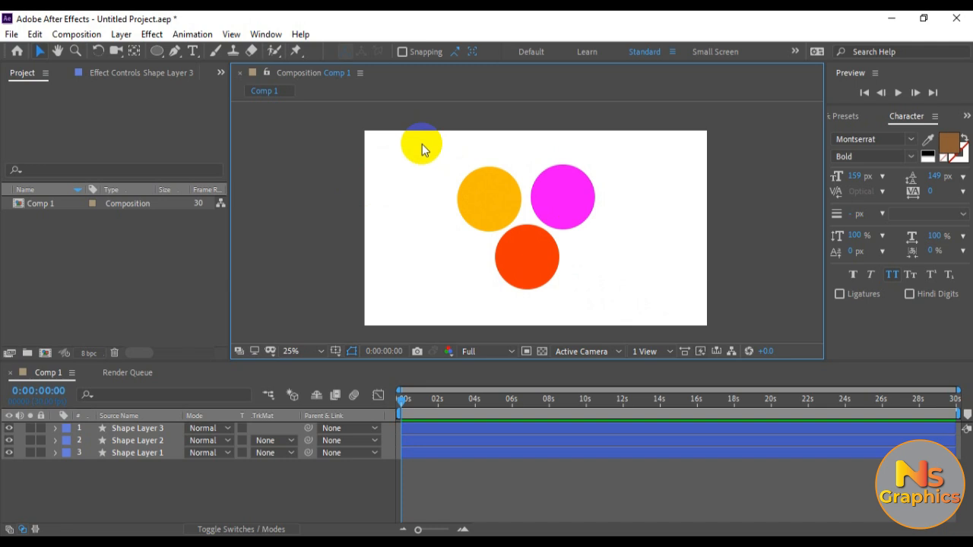
{"action": "left_click_drag", "start_coordinate": [424, 149], "coordinate": [712, 287]}
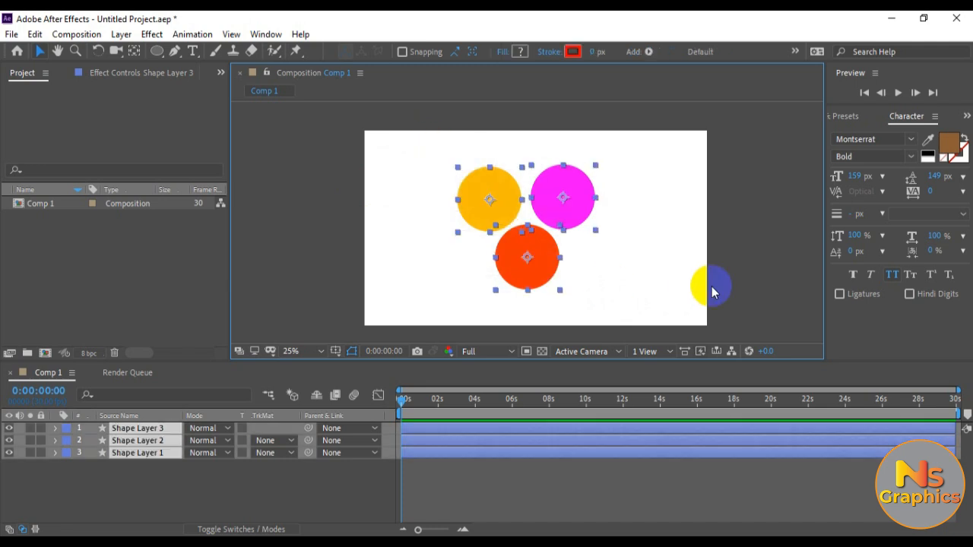
{"action": "left_click_drag", "start_coordinate": [642, 283], "coordinate": [467, 163]}
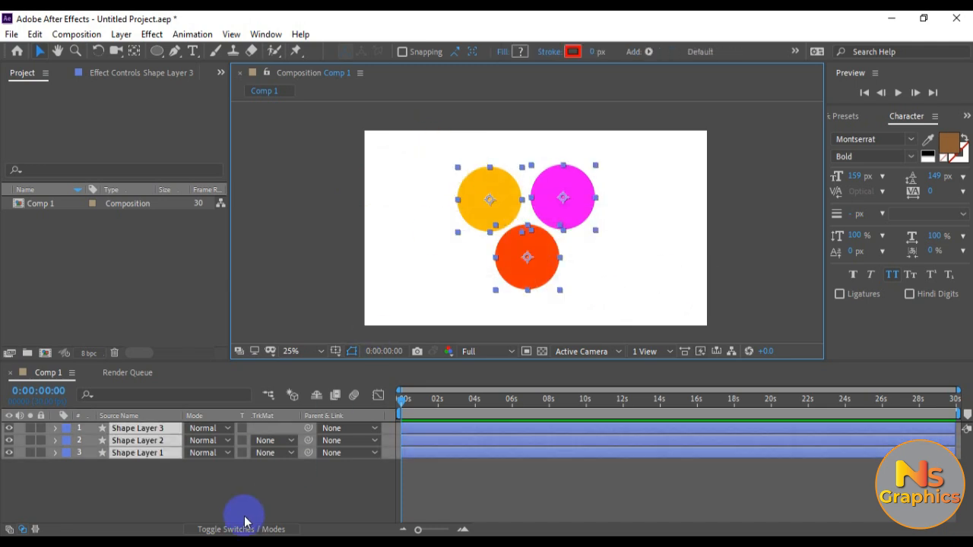
{"action": "left_click", "coordinate": [187, 504]}
{"action": "left_click_drag", "start_coordinate": [190, 493], "coordinate": [113, 431]}
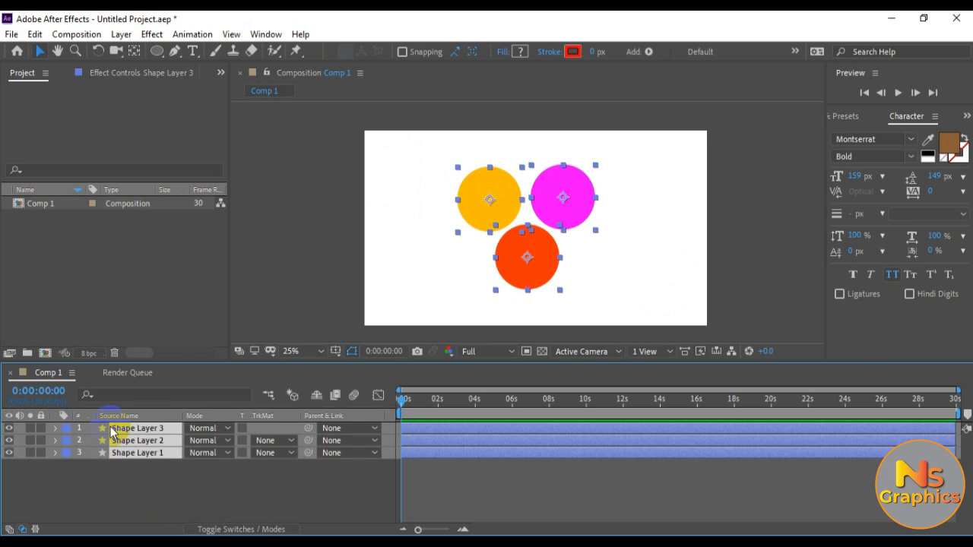
{"action": "right_click", "coordinate": [514, 254]}
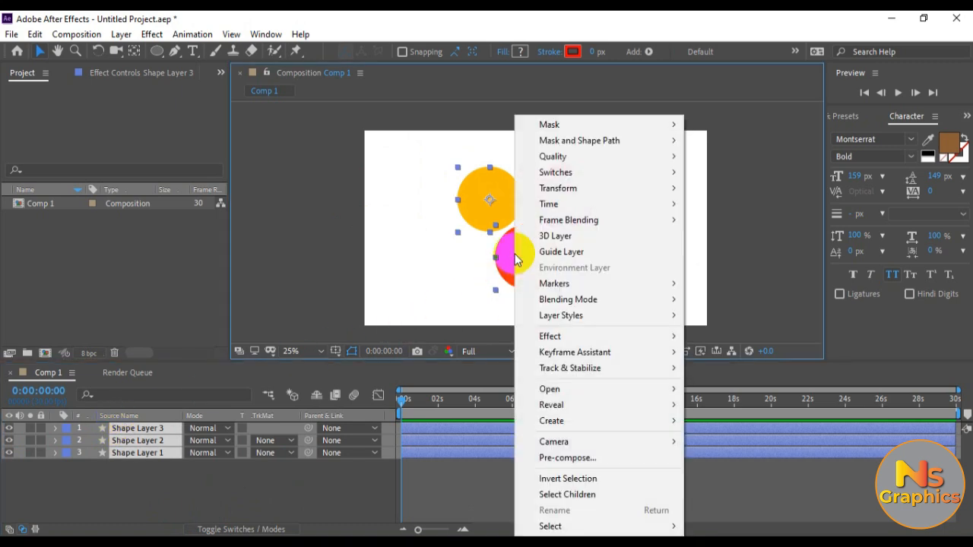
{"action": "right_click", "coordinate": [145, 441]}
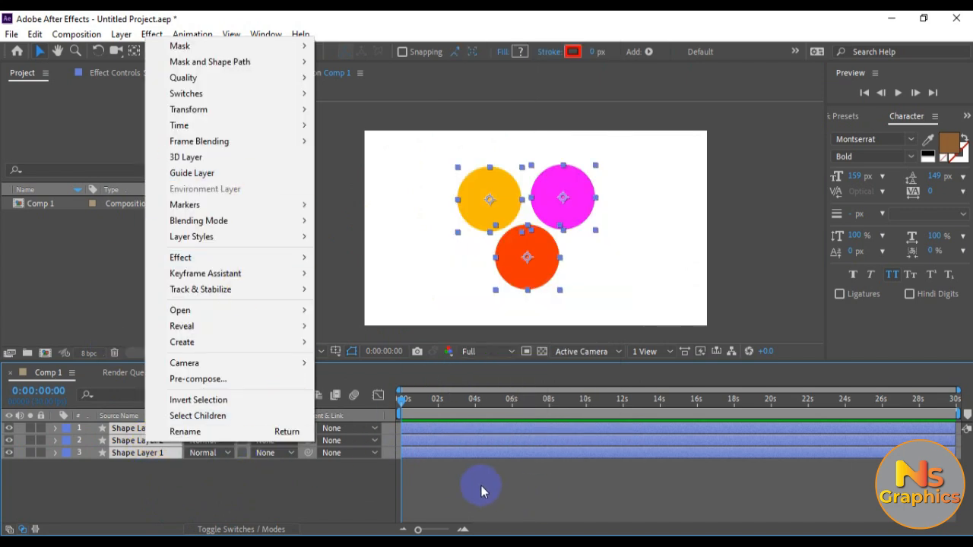
{"action": "left_click", "coordinate": [481, 487]}
Step: Pre-compose the three circle layers into a new composition named shape, moving all attributes into it
{"action": "left_click_drag", "start_coordinate": [527, 487], "coordinate": [400, 387]}
{"action": "key", "text": "ctrl+a"}
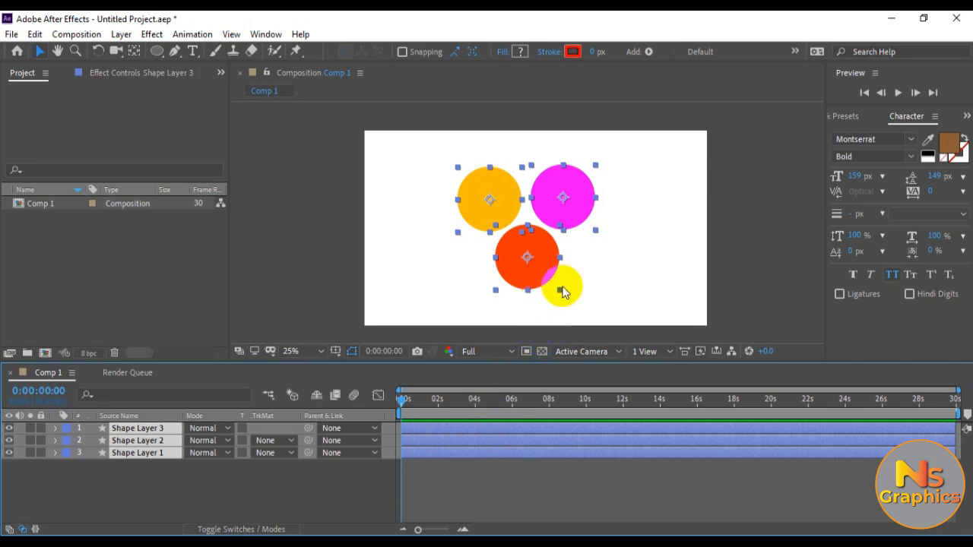
{"action": "left_click_drag", "start_coordinate": [629, 277], "coordinate": [458, 185]}
{"action": "right_click", "coordinate": [504, 233]}
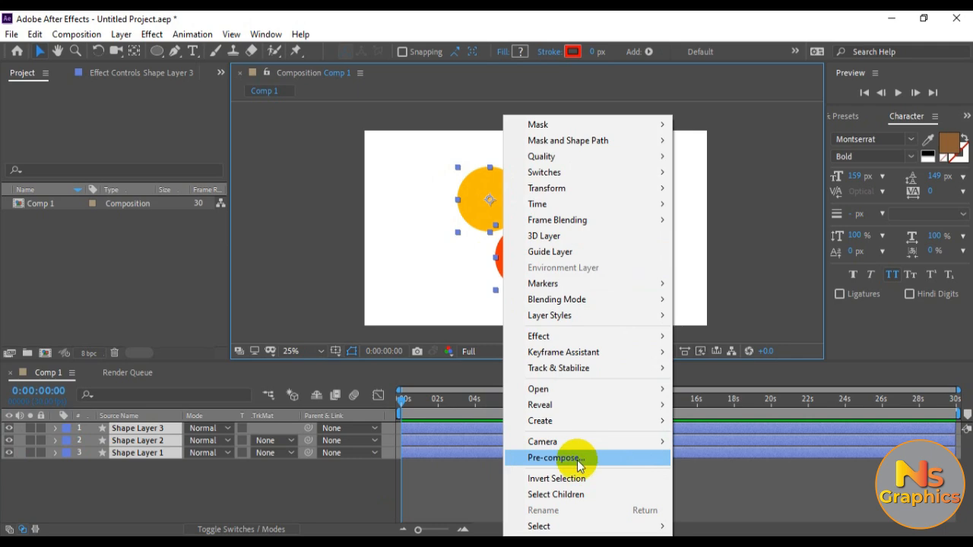
{"action": "left_click", "coordinate": [624, 453]}
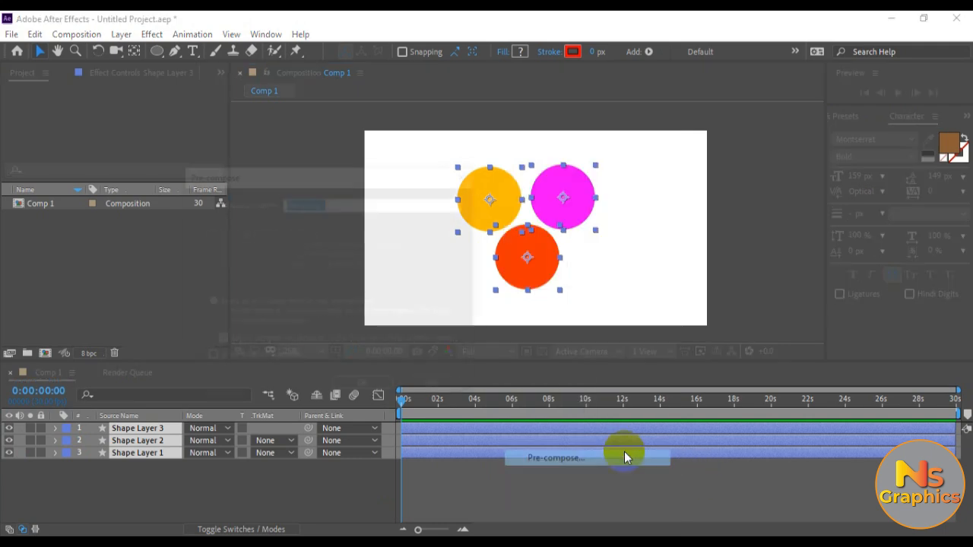
{"action": "left_click_drag", "start_coordinate": [306, 171], "coordinate": [289, 146]}
{"action": "left_click", "coordinate": [321, 175]}
{"action": "left_click_drag", "start_coordinate": [322, 175], "coordinate": [250, 142]}
{"action": "left_click", "coordinate": [320, 176]}
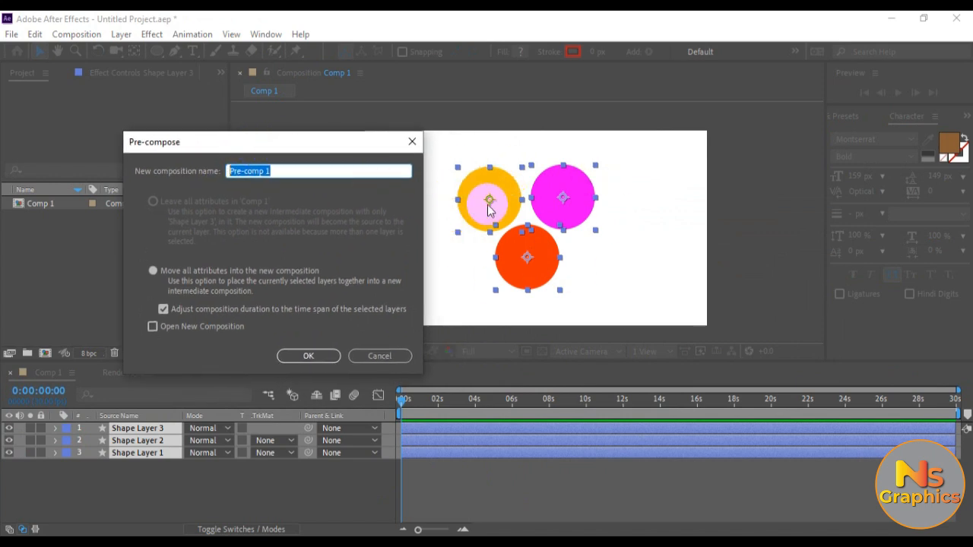
{"action": "left_click", "coordinate": [330, 171]}
{"action": "type", "text": "shape"}
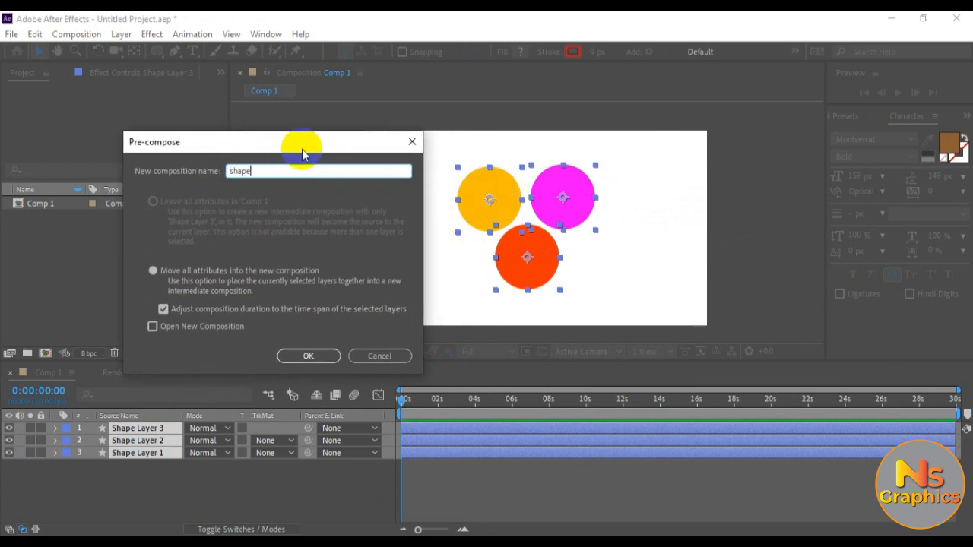
{"action": "left_click", "coordinate": [305, 355]}
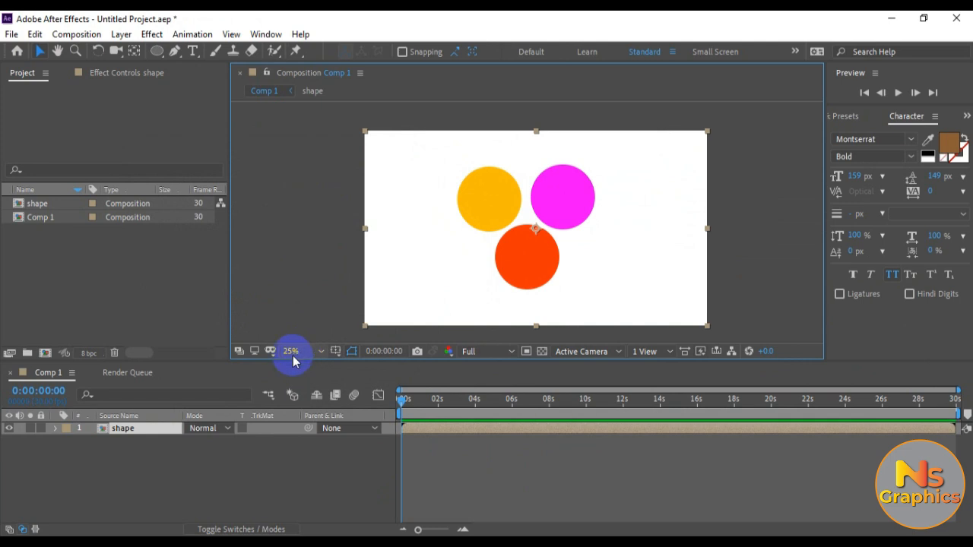
Step: Move the shape pre-comp up and right as one object, return it to its original place and keep its layer selected
{"action": "left_click", "coordinate": [163, 445]}
{"action": "left_click", "coordinate": [156, 431]}
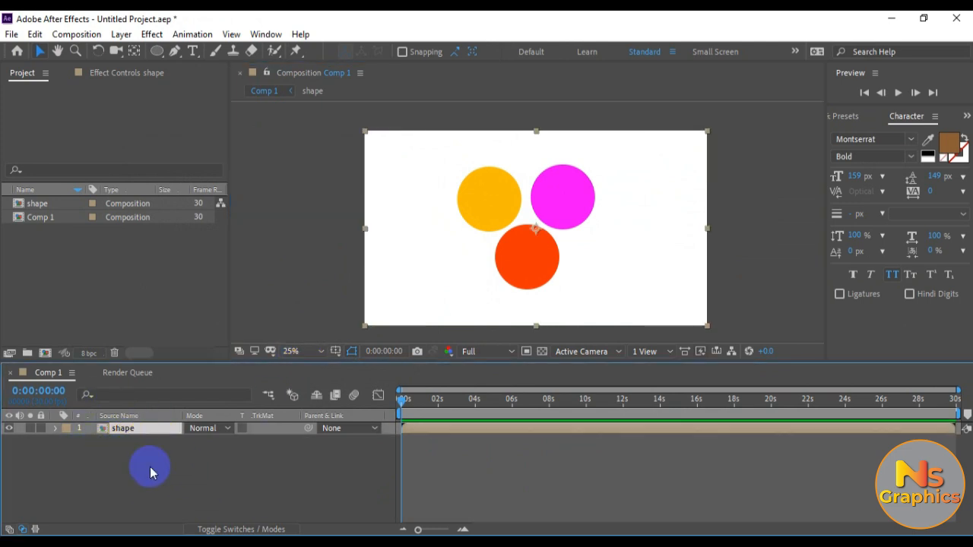
{"action": "left_click", "coordinate": [312, 486]}
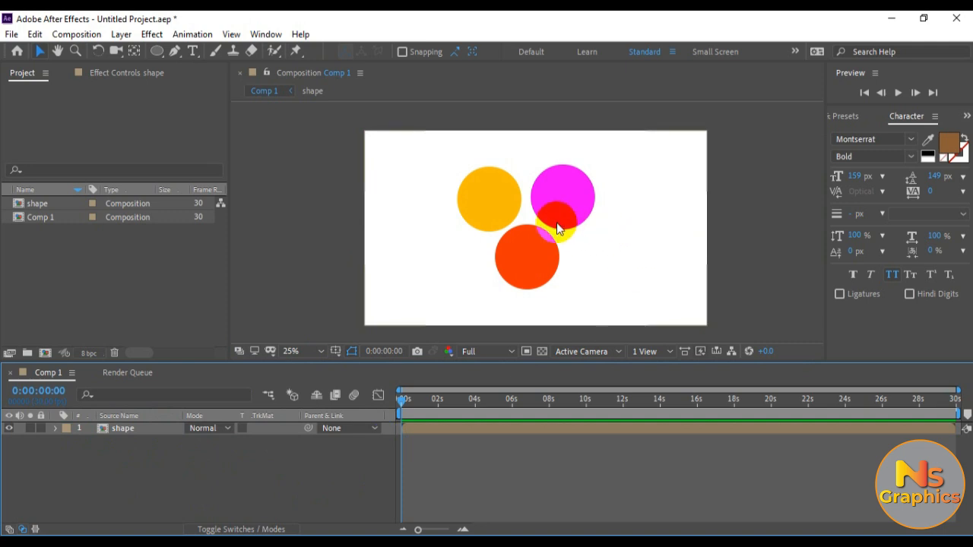
{"action": "left_click", "coordinate": [500, 206]}
{"action": "left_click_drag", "start_coordinate": [560, 215], "coordinate": [585, 181]}
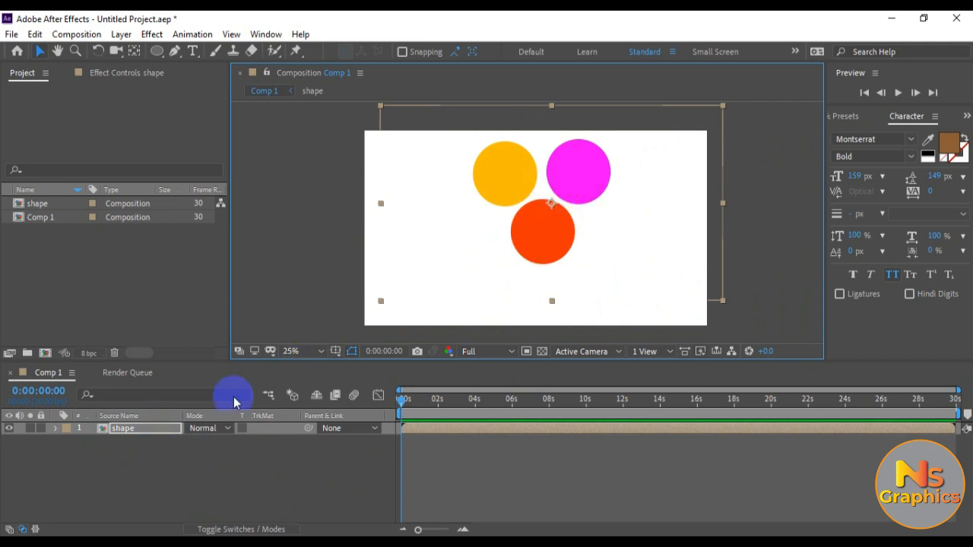
{"action": "left_click_drag", "start_coordinate": [564, 223], "coordinate": [529, 241]}
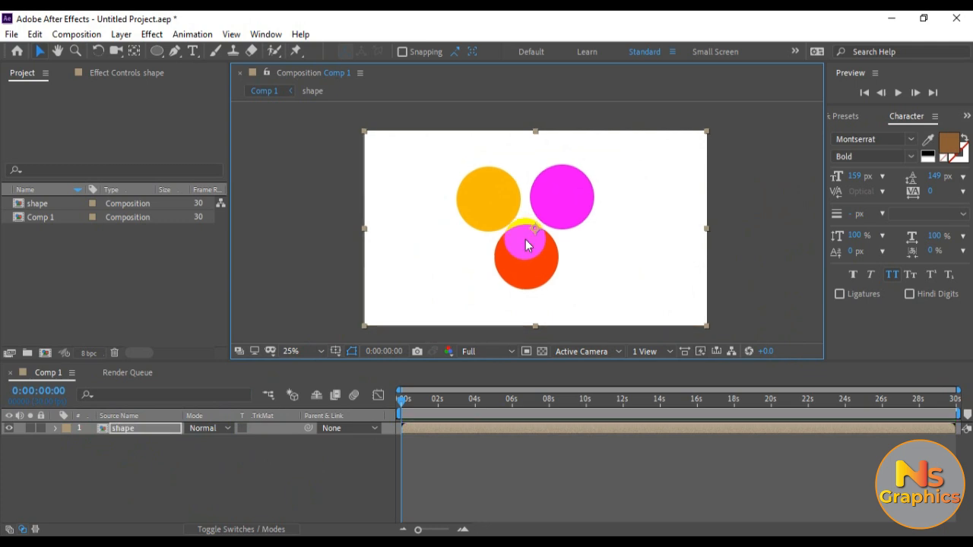
{"action": "left_click_drag", "start_coordinate": [525, 243], "coordinate": [516, 222]}
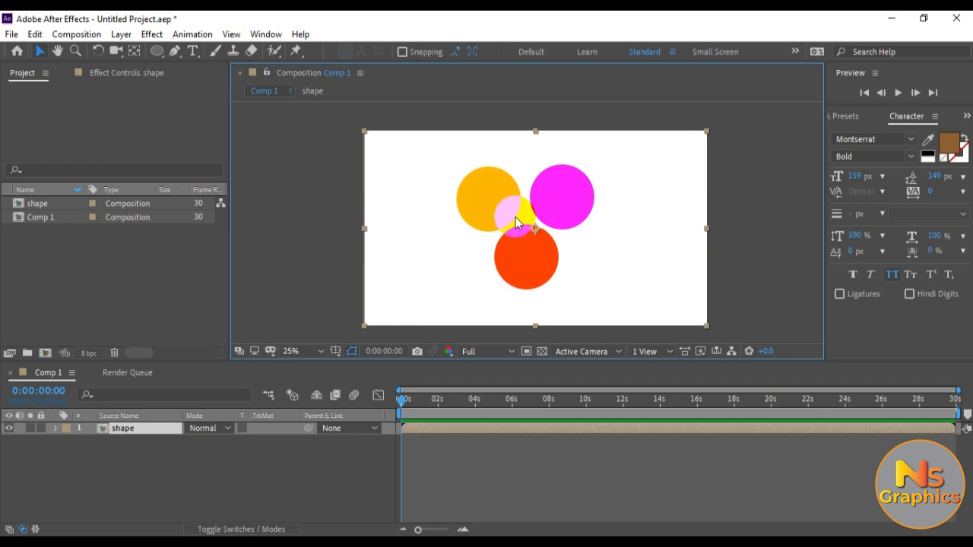
{"action": "left_click", "coordinate": [193, 459]}
{"action": "left_click", "coordinate": [145, 432]}
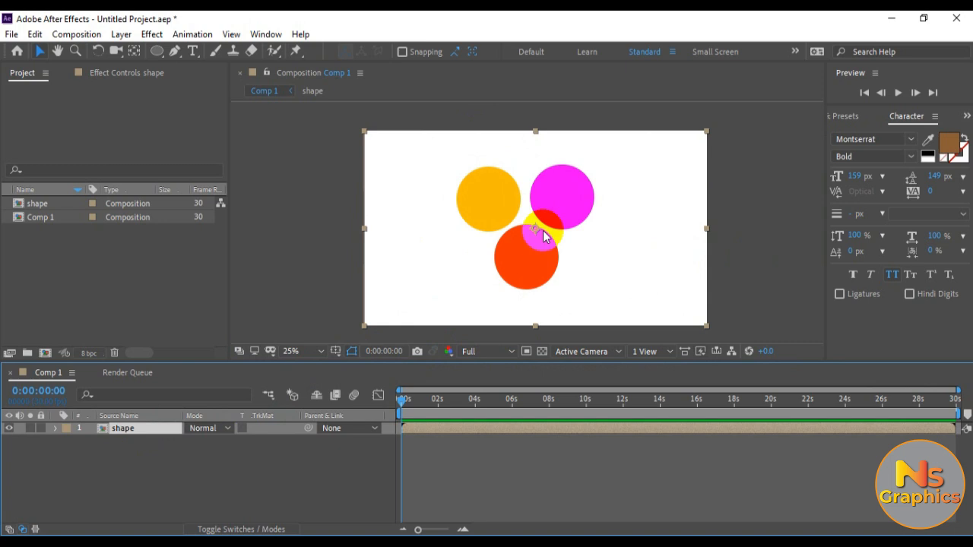
Step: Shift the shape pre-comp minimally within the composition, handling the three circles as one object
{"action": "left_click", "coordinate": [754, 252]}
{"action": "left_click", "coordinate": [580, 202]}
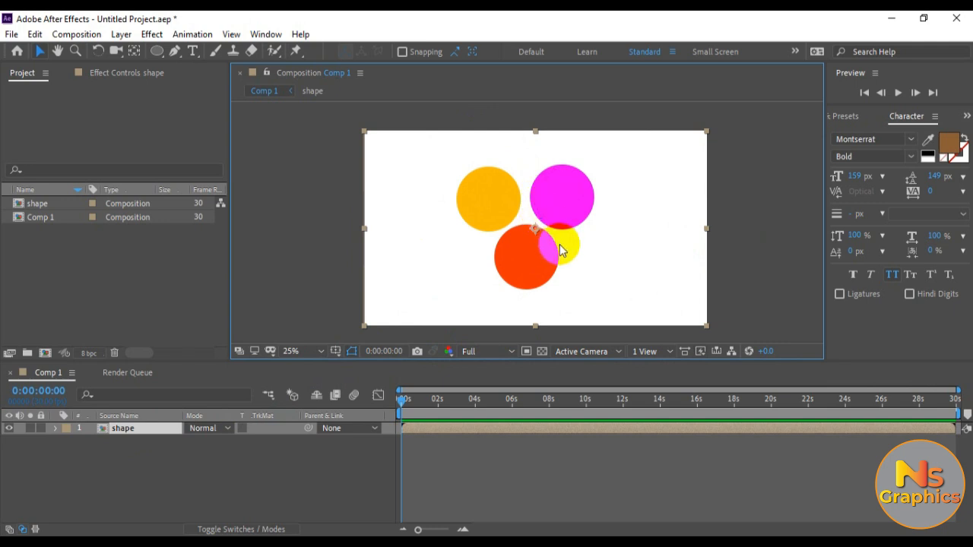
{"action": "left_click", "coordinate": [745, 226]}
{"action": "left_click", "coordinate": [573, 205]}
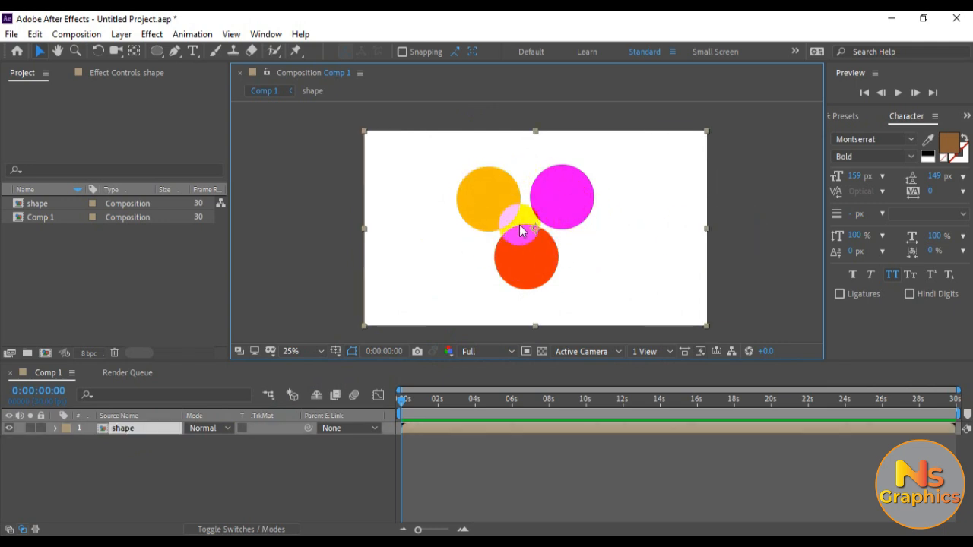
{"action": "left_click_drag", "start_coordinate": [521, 232], "coordinate": [575, 200]}
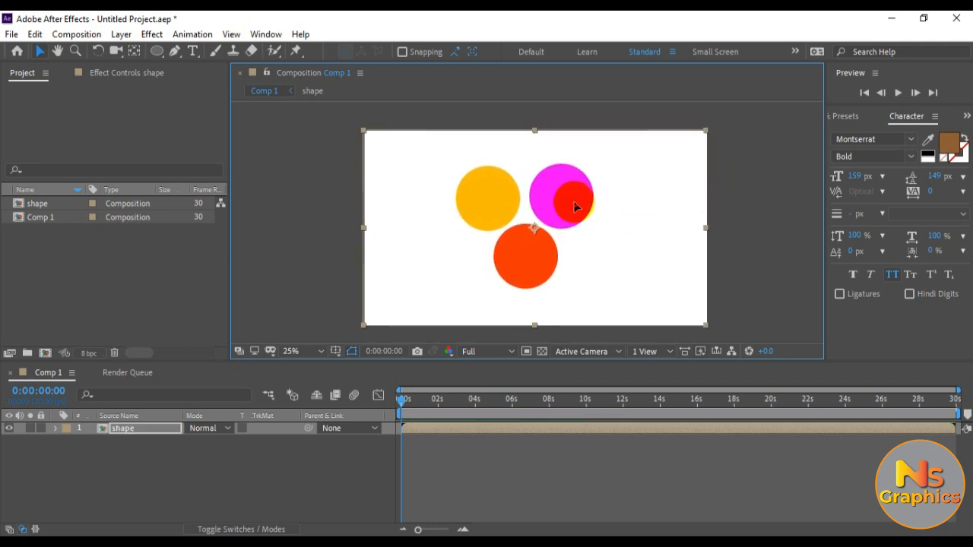
{"action": "left_click", "coordinate": [562, 227]}
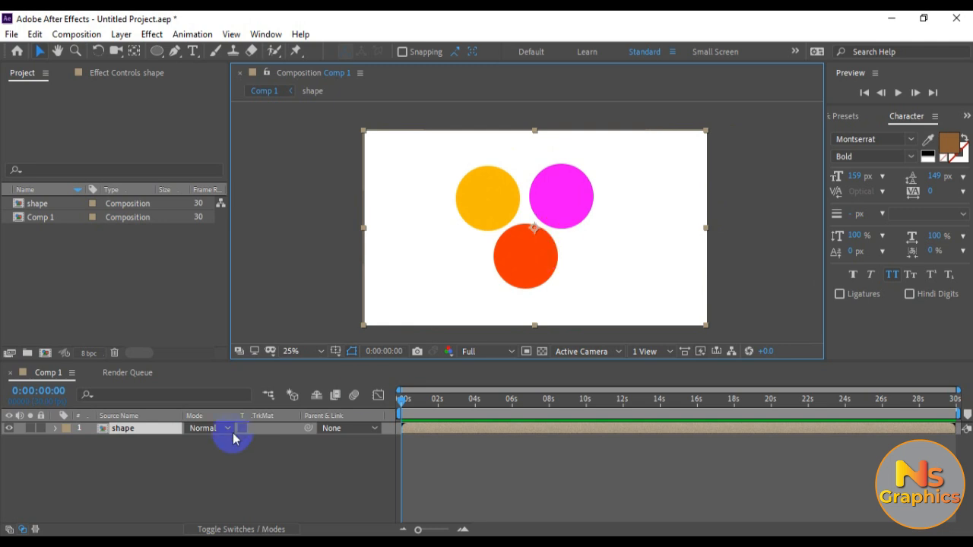
Step: Close the Render Queue and leave the shape layer in Comp 1 deselected
{"action": "left_click", "coordinate": [186, 460]}
{"action": "left_click", "coordinate": [115, 372]}
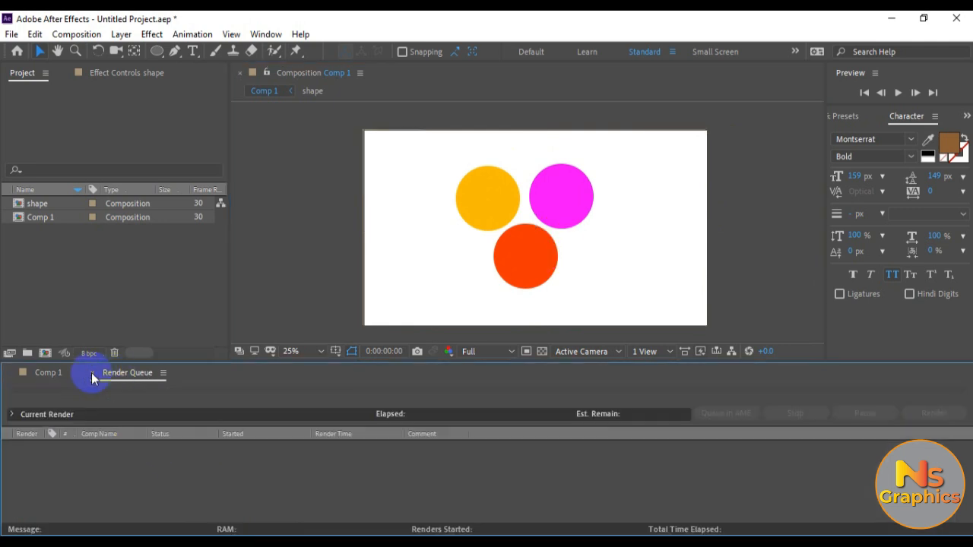
{"action": "left_click", "coordinate": [91, 373]}
{"action": "left_click", "coordinate": [137, 433]}
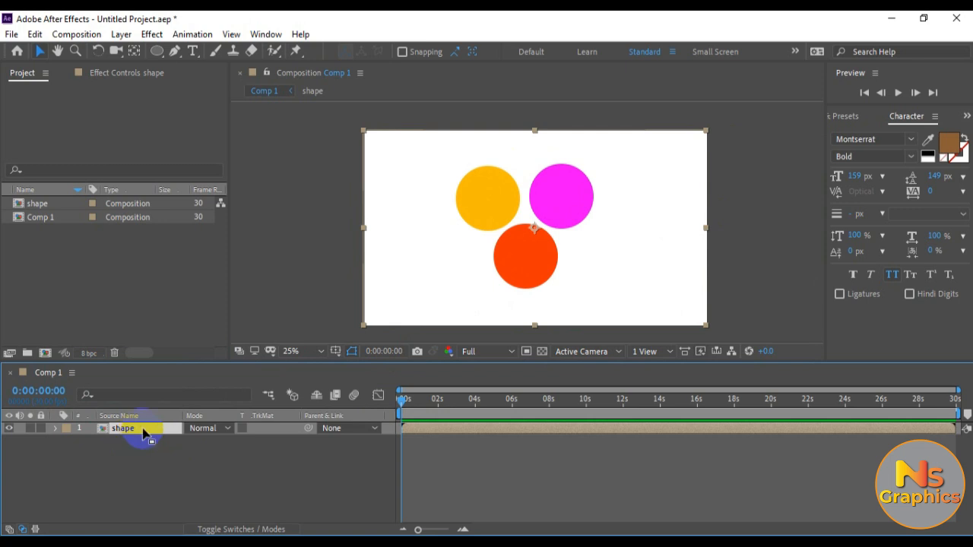
{"action": "left_click", "coordinate": [205, 487]}
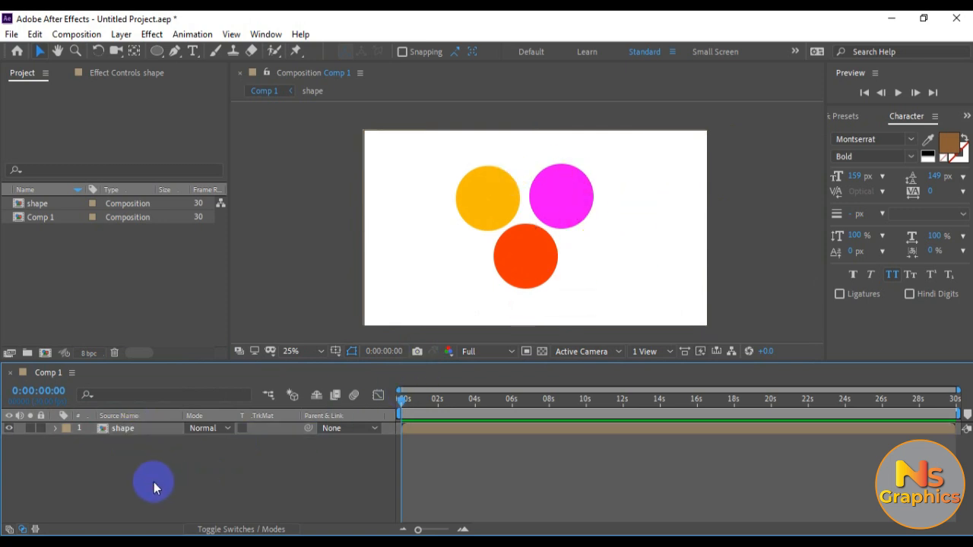
Step: Open the shape pre-comp and examine its three shape layers, selecting them together and one by one
{"action": "left_click", "coordinate": [133, 430]}
{"action": "key", "text": "Return"}
{"action": "double_click", "coordinate": [120, 431]}
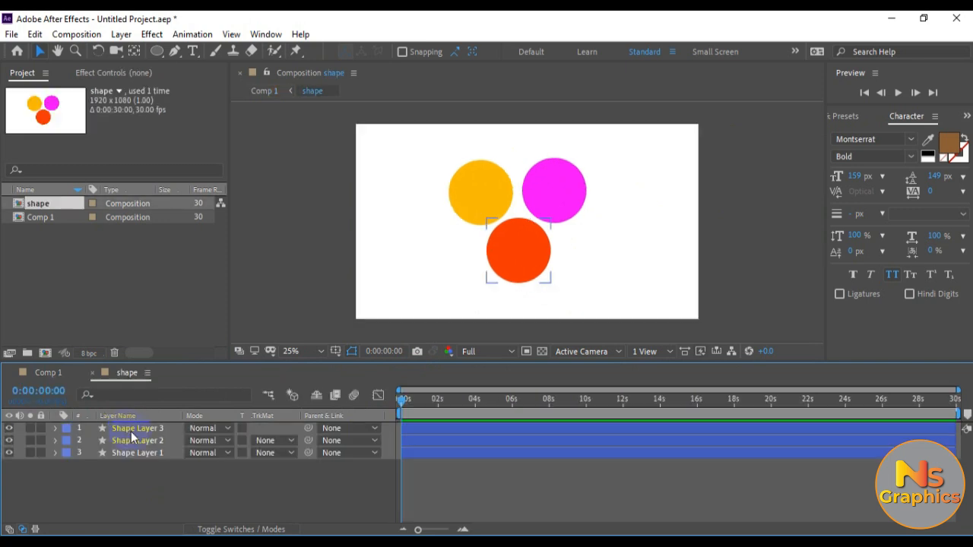
{"action": "left_click_drag", "start_coordinate": [156, 482], "coordinate": [111, 424]}
{"action": "left_click", "coordinate": [136, 462]}
{"action": "left_click", "coordinate": [138, 452]}
{"action": "left_click", "coordinate": [146, 439]}
{"action": "left_click", "coordinate": [145, 427]}
{"action": "left_click", "coordinate": [145, 440]}
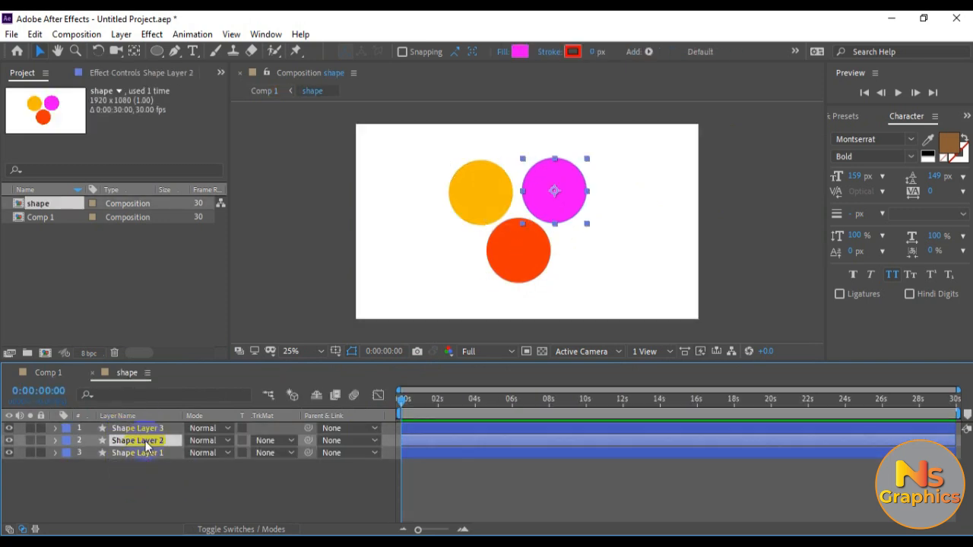
{"action": "left_click", "coordinate": [144, 466]}
Step: Change the fill of Shape Layer 1 to blue 0600FF and return to Comp 1
{"action": "left_click", "coordinate": [139, 452]}
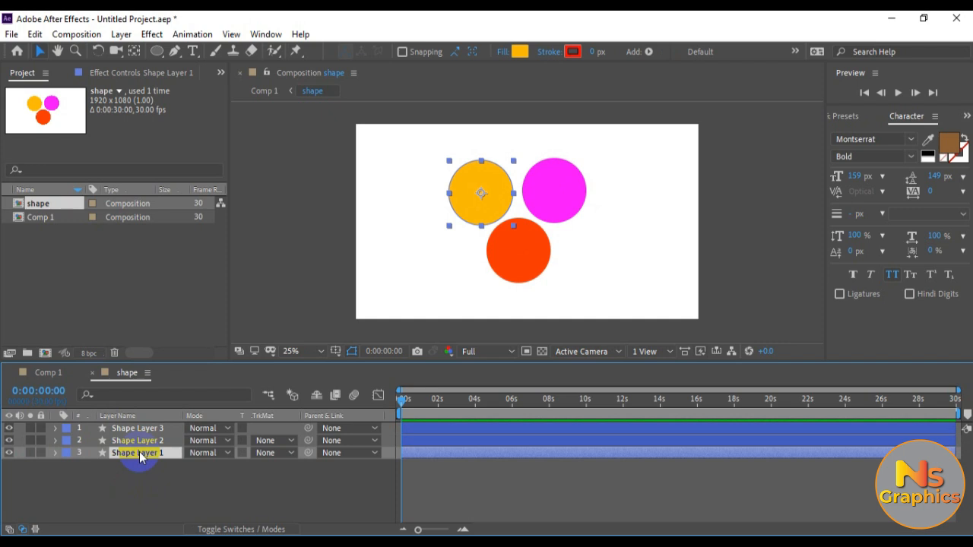
{"action": "left_click", "coordinate": [520, 51]}
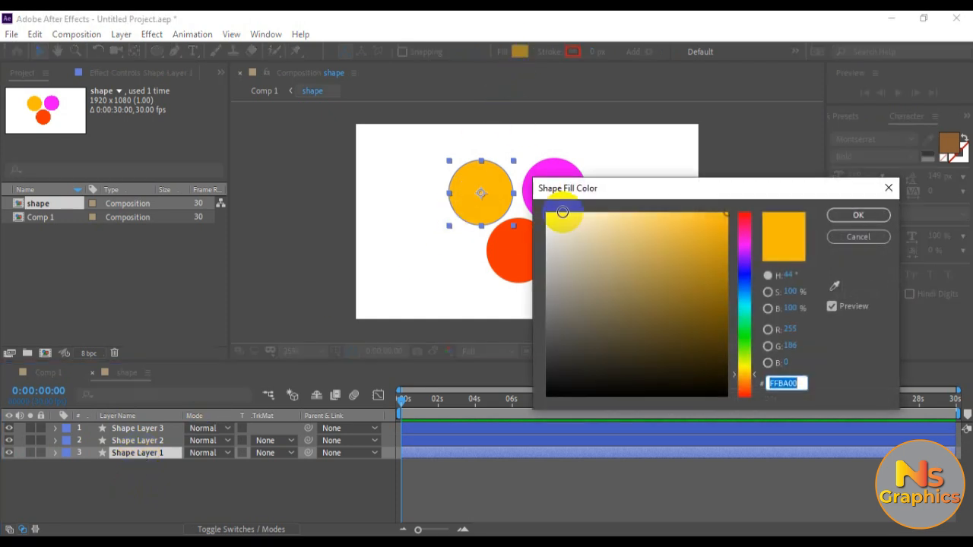
{"action": "left_click", "coordinate": [741, 275]}
{"action": "left_click", "coordinate": [856, 216]}
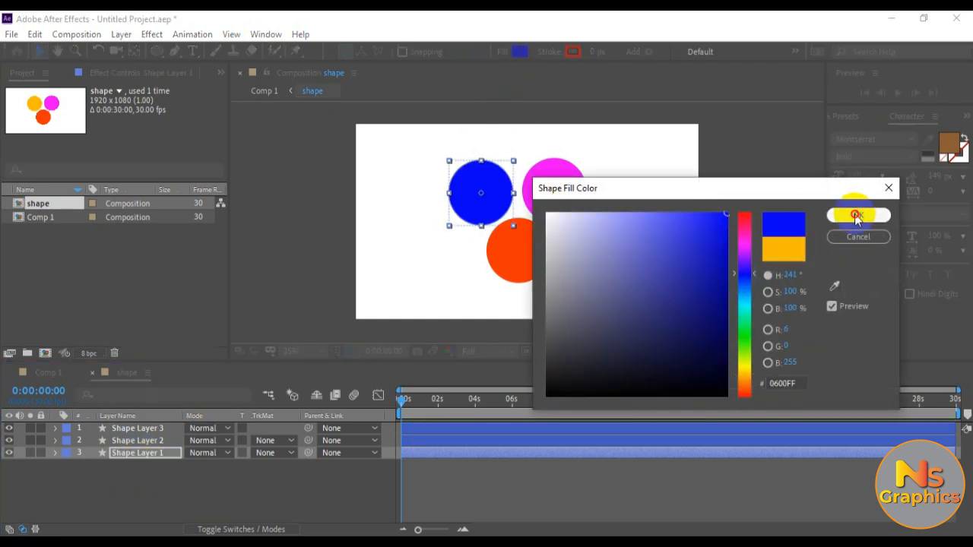
{"action": "left_click", "coordinate": [344, 241]}
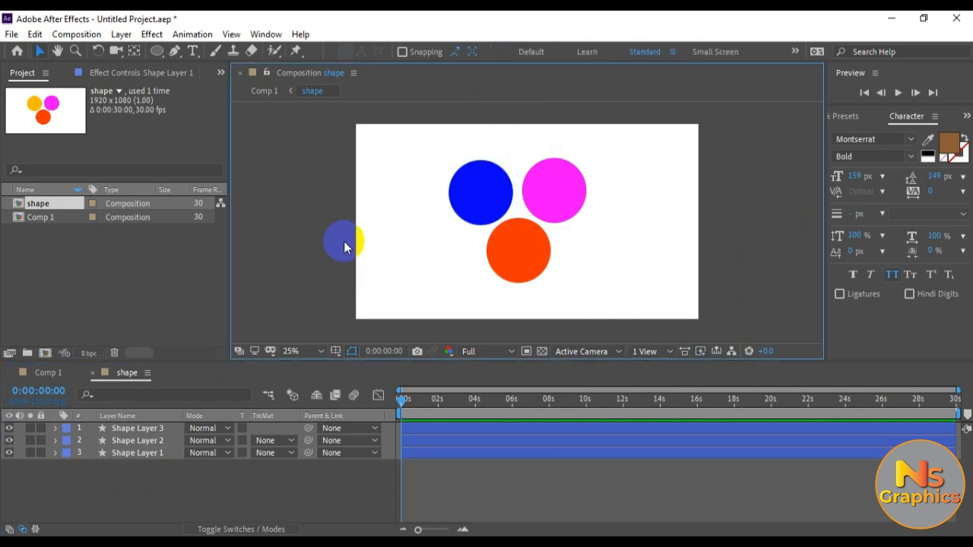
{"action": "left_click", "coordinate": [46, 371]}
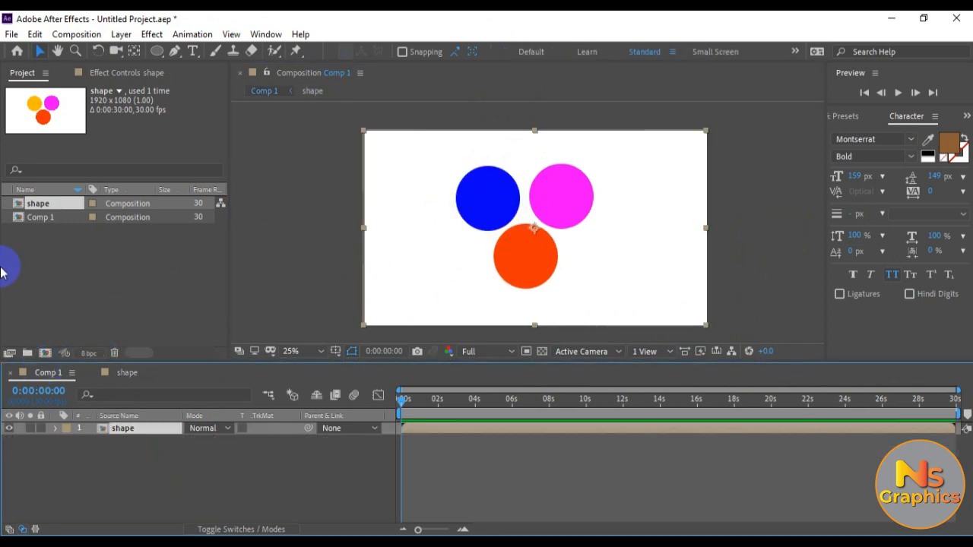
Step: Inside the shape composition, squash the blue circle into a flat ellipse and the red-orange circle into a narrow upright ellipse
{"action": "left_click", "coordinate": [127, 372]}
{"action": "left_click", "coordinate": [478, 217]}
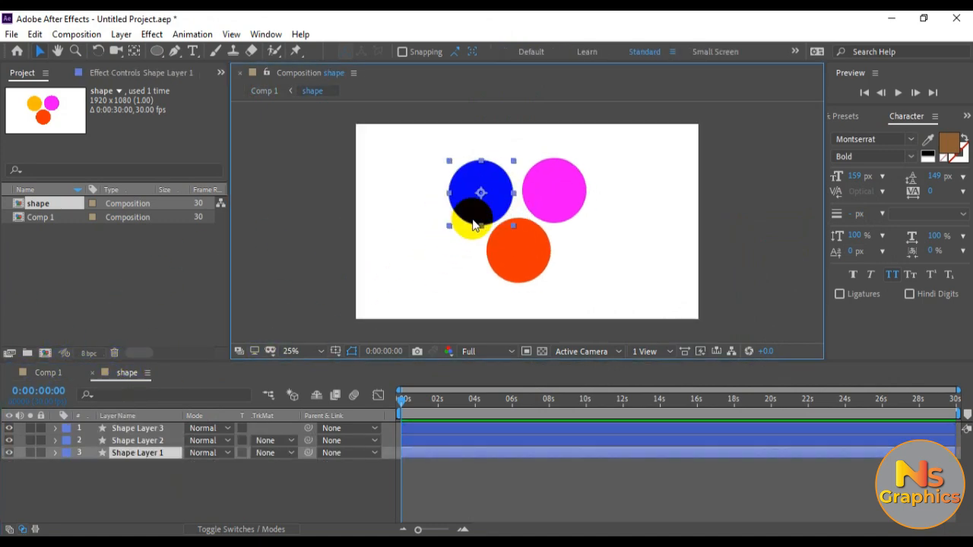
{"action": "left_click_drag", "start_coordinate": [519, 238], "coordinate": [481, 210]}
{"action": "left_click", "coordinate": [518, 258]}
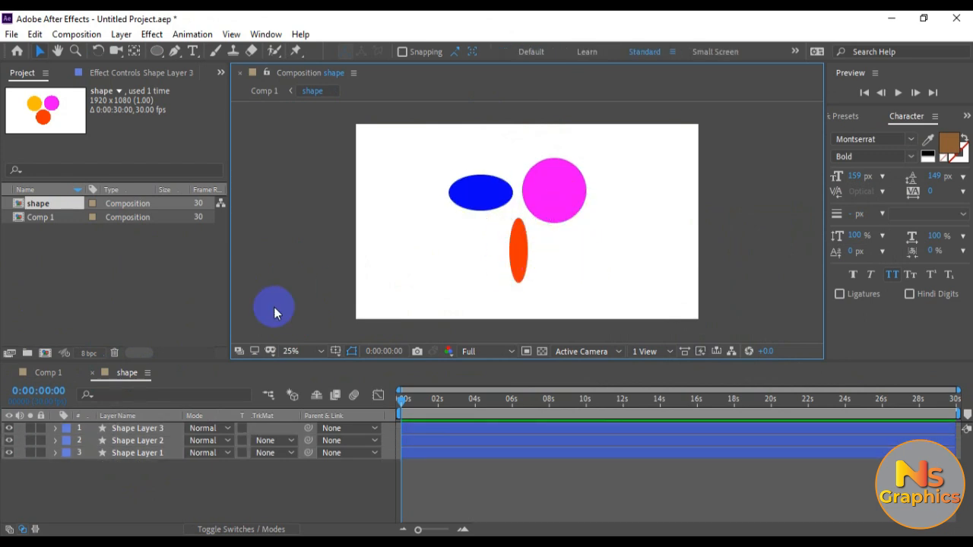
Step: Switch between Comp 1 and the shape composition to compare the edited shapes, ending in Comp 1
{"action": "left_click", "coordinate": [53, 374]}
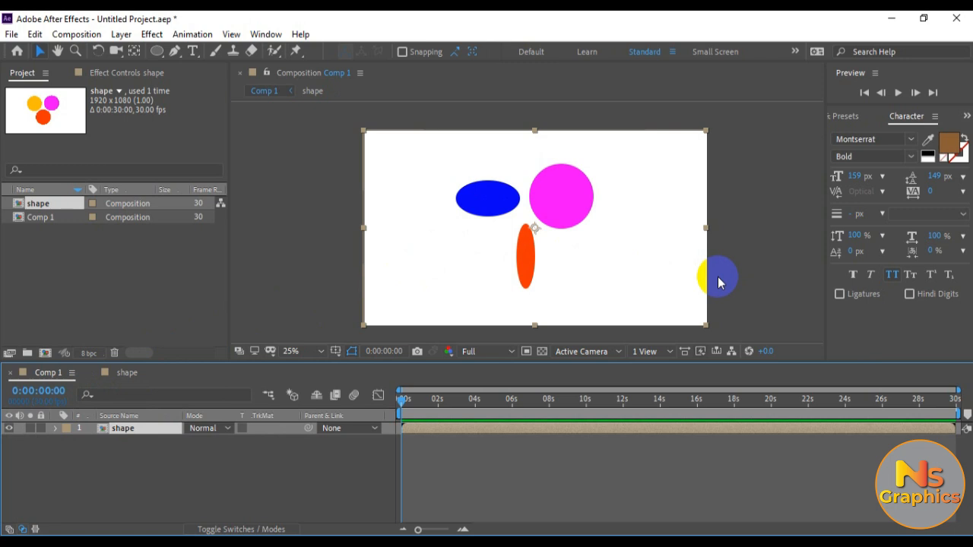
{"action": "left_click", "coordinate": [127, 372]}
{"action": "left_click", "coordinate": [50, 372]}
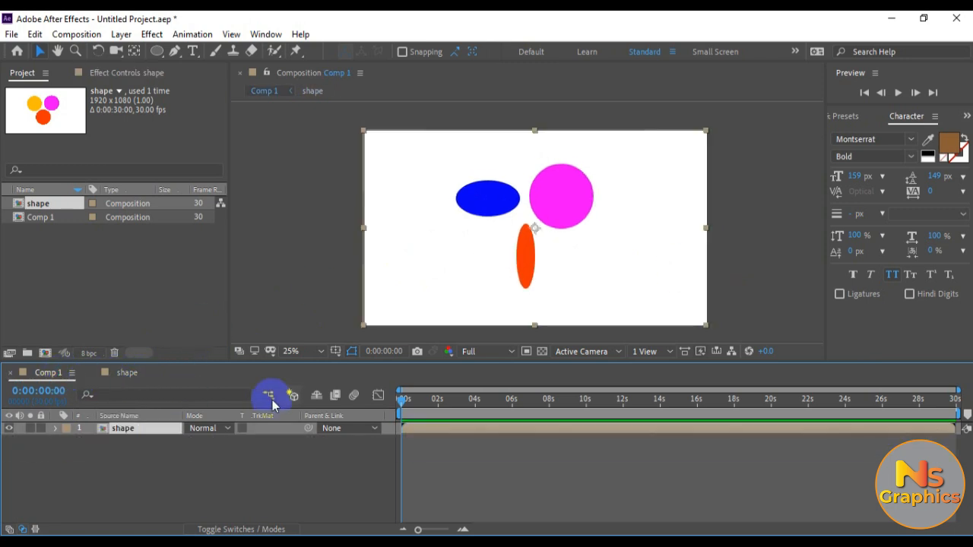
{"action": "left_click", "coordinate": [122, 373]}
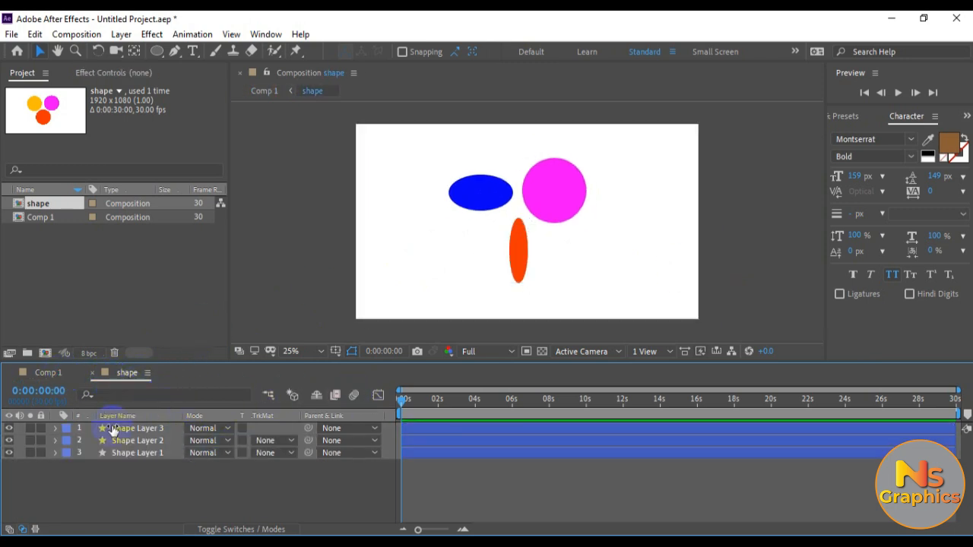
{"action": "left_click", "coordinate": [25, 374]}
{"action": "left_click", "coordinate": [238, 459]}
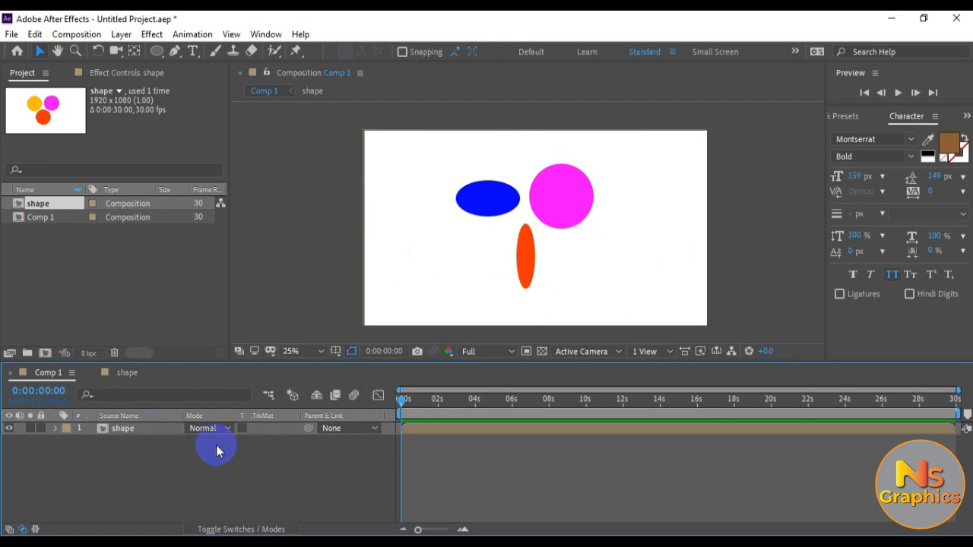
{"action": "left_click", "coordinate": [158, 430]}
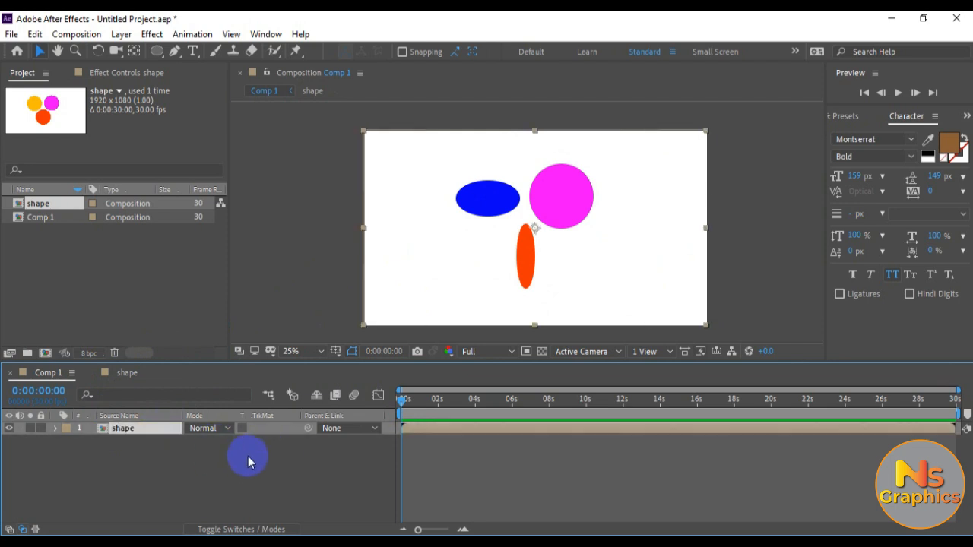
{"action": "right_click", "coordinate": [127, 436]}
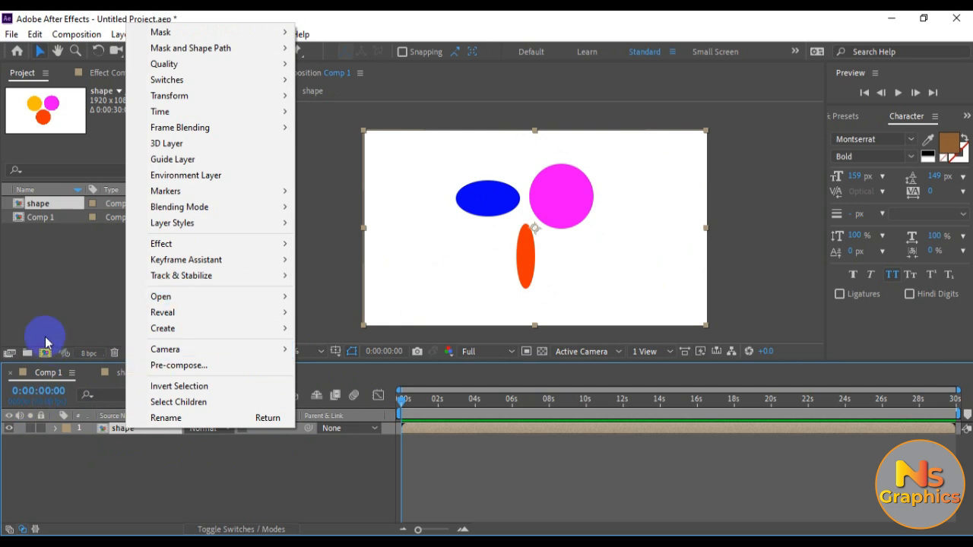
{"action": "left_click", "coordinate": [148, 469]}
{"action": "left_click", "coordinate": [146, 437]}
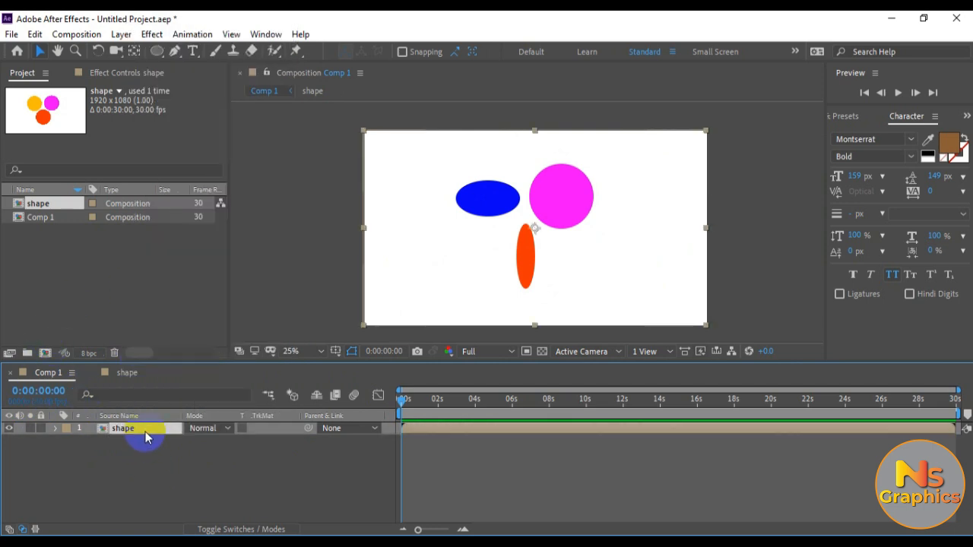
Step: Copy all three shape layers from the shape composition and paste them into Comp 1
{"action": "left_click", "coordinate": [135, 374]}
{"action": "left_click_drag", "start_coordinate": [165, 477], "coordinate": [131, 428]}
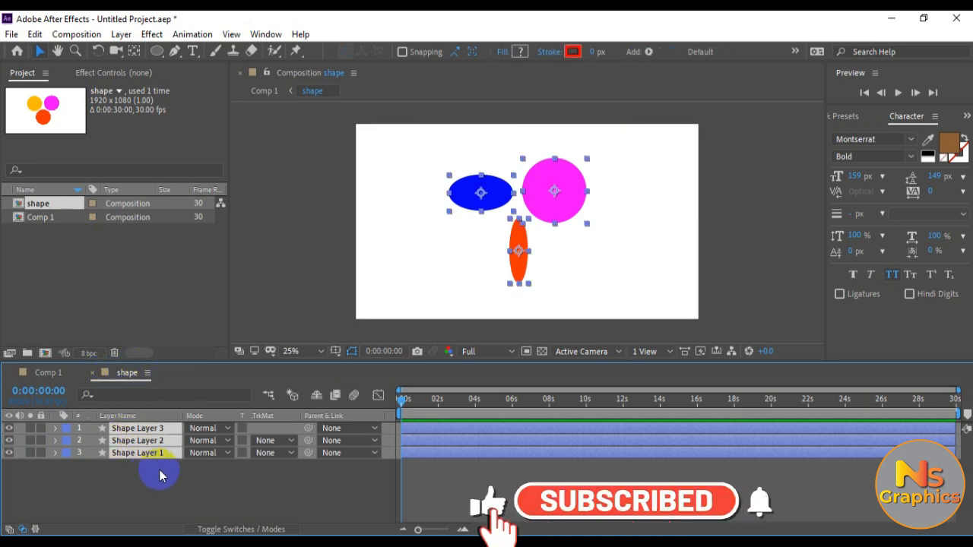
{"action": "left_click", "coordinate": [46, 372]}
{"action": "left_click", "coordinate": [162, 470]}
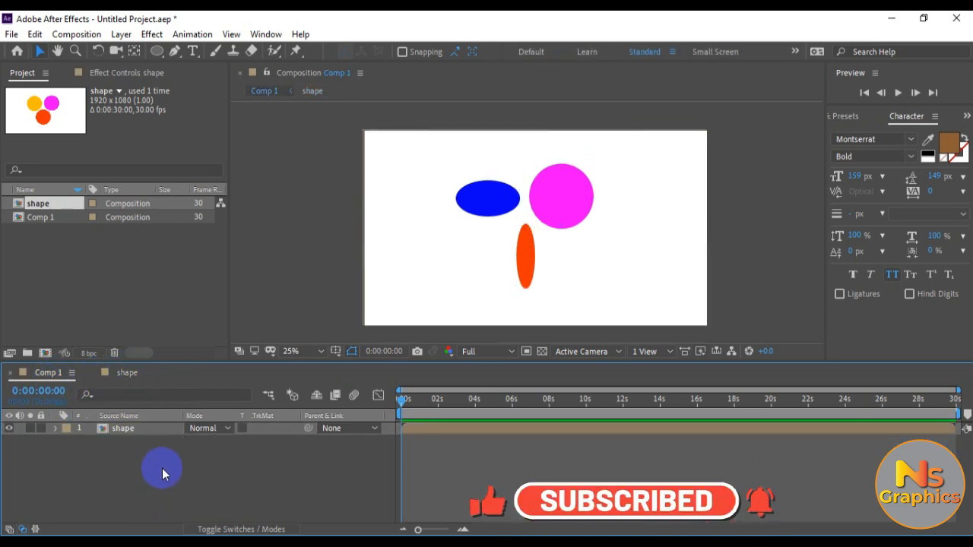
{"action": "key", "text": "ctrl+v"}
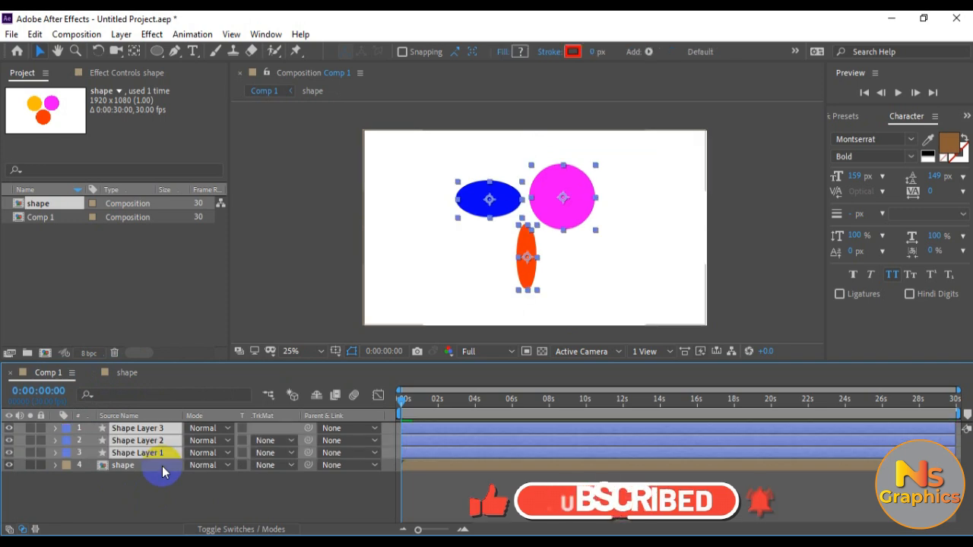
Step: Delete the shape pre-comp layer from Comp 1, keeping the three pasted shape layers
{"action": "left_click", "coordinate": [111, 496]}
{"action": "left_click", "coordinate": [119, 466]}
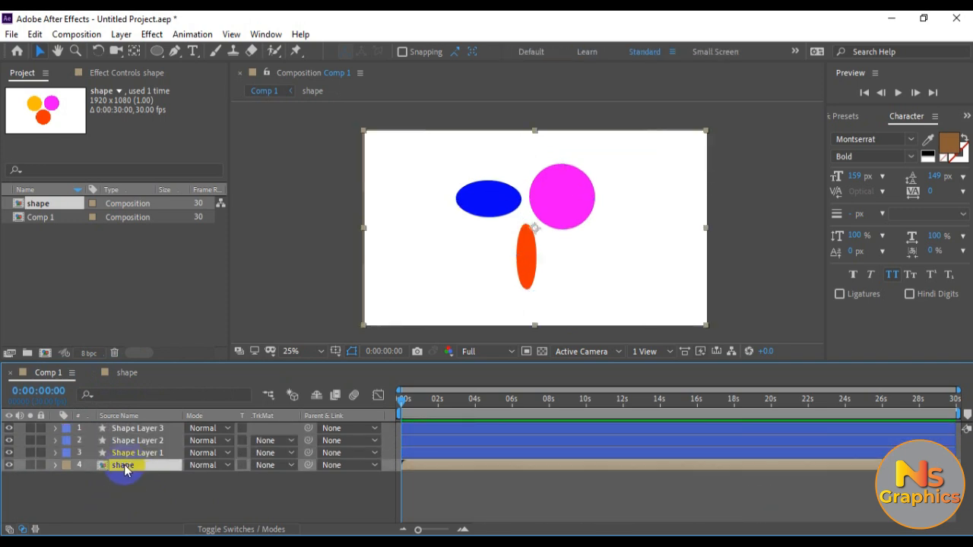
{"action": "key", "text": "Delete"}
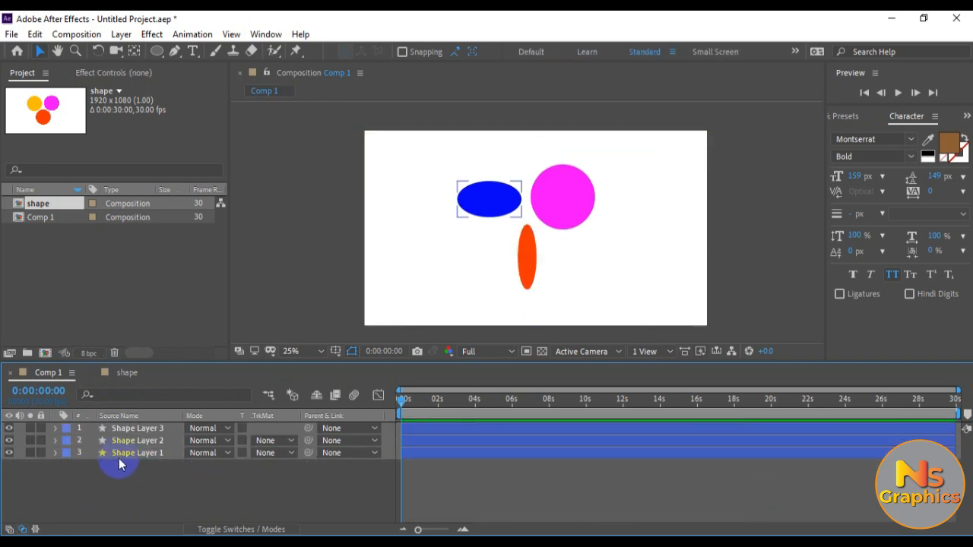
Step: Examine the ungrouped Shape Layers 1, 2 and 3 in Comp 1 by selecting each one, and clear the selection
{"action": "left_click", "coordinate": [127, 429]}
{"action": "left_click", "coordinate": [126, 441]}
{"action": "left_click", "coordinate": [126, 464]}
{"action": "left_click", "coordinate": [128, 453]}
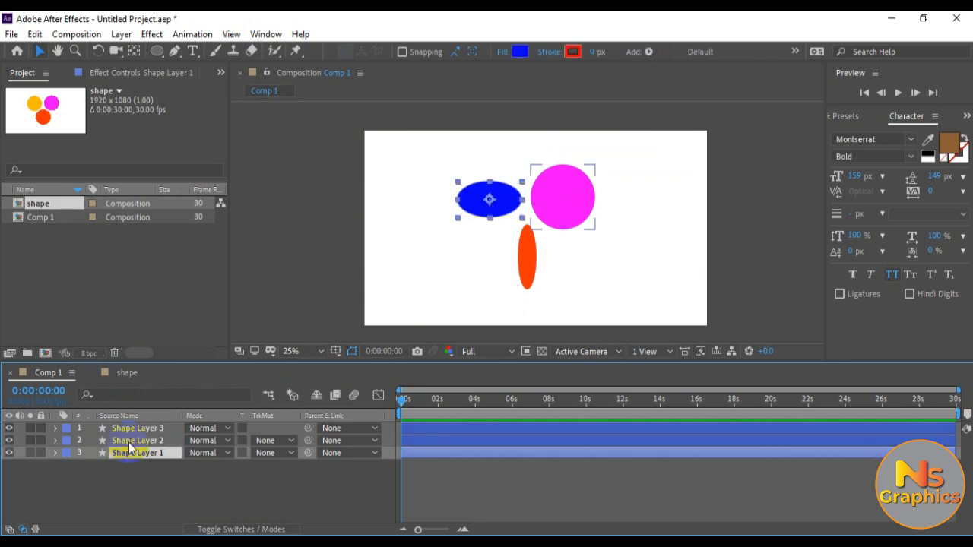
{"action": "left_click", "coordinate": [128, 440]}
{"action": "left_click", "coordinate": [128, 429]}
{"action": "left_click", "coordinate": [128, 441]}
{"action": "left_click", "coordinate": [131, 452]}
{"action": "left_click", "coordinate": [158, 485]}
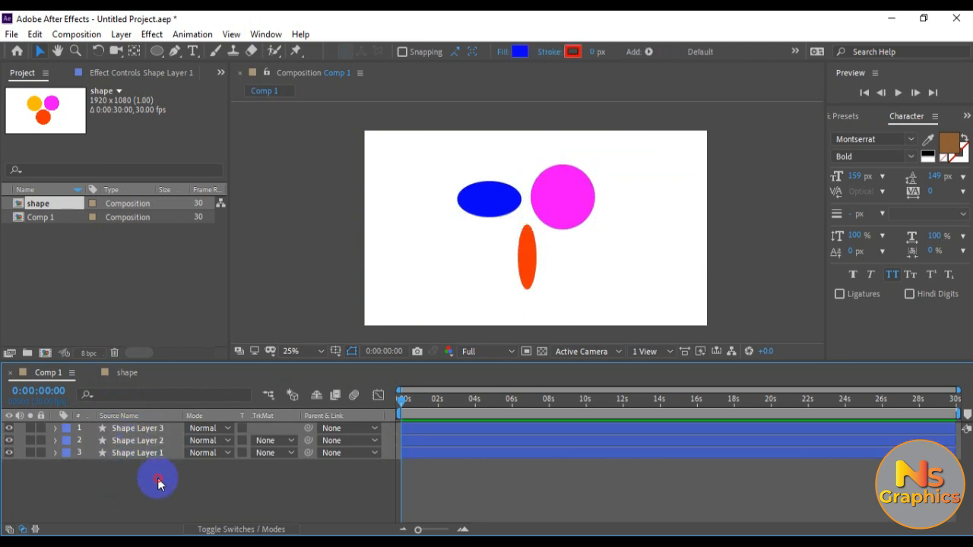
Step: Close the shape composition's timeline, then select all three ungrouped shapes in Comp 1 and deselect them
{"action": "left_click", "coordinate": [126, 372]}
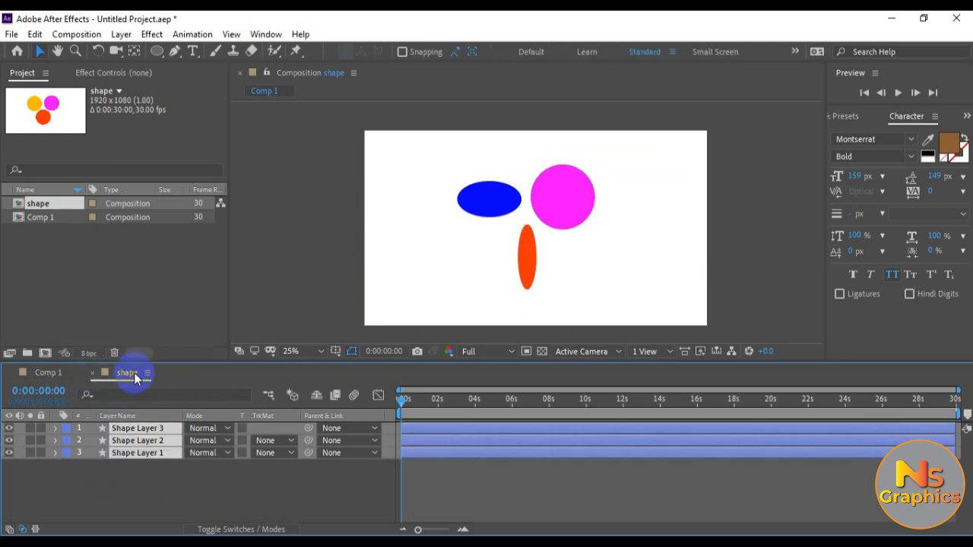
{"action": "left_click", "coordinate": [94, 373]}
{"action": "left_click", "coordinate": [51, 373]}
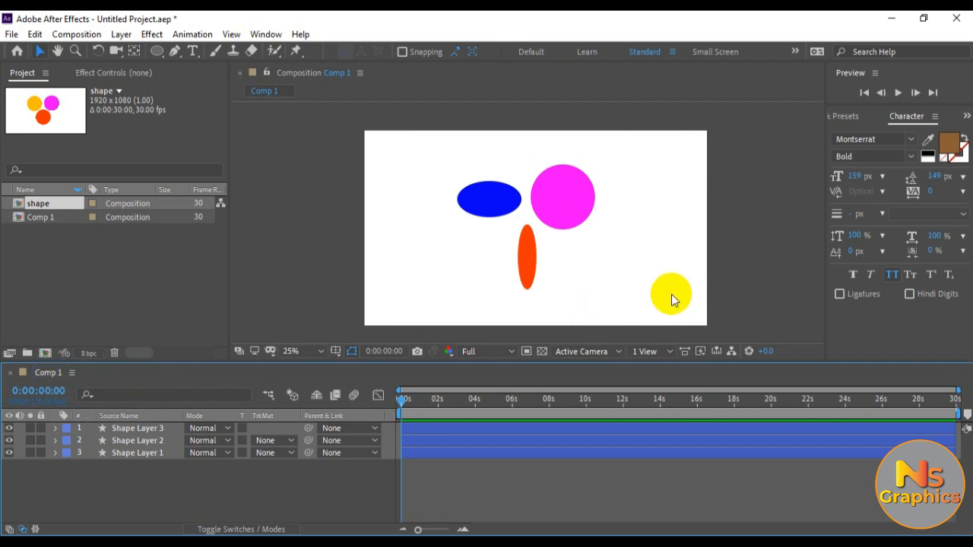
{"action": "left_click_drag", "start_coordinate": [412, 147], "coordinate": [589, 266]}
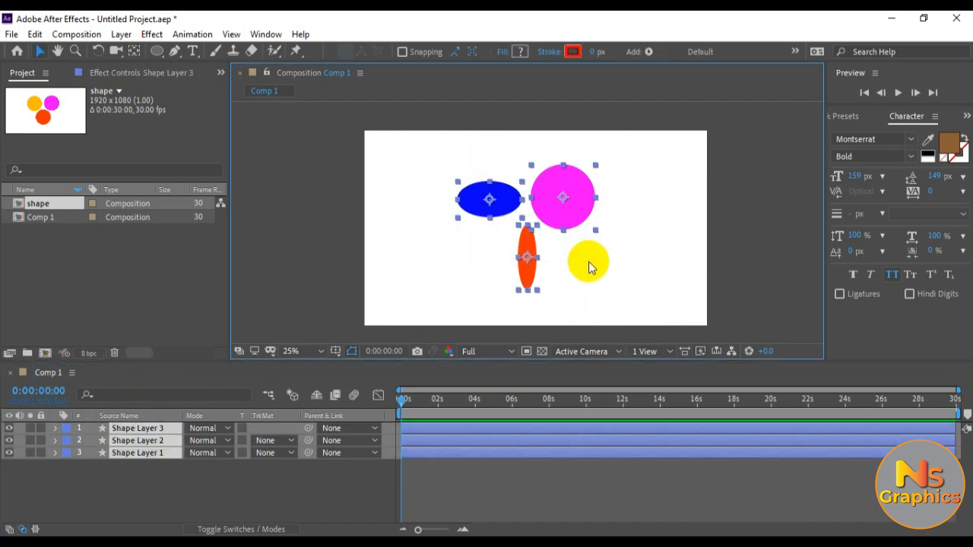
{"action": "left_click", "coordinate": [649, 287]}
Step: Undo the recent edits back past the pre-comp deletion, layer paste, ellipse reshaping and blue fill
{"action": "key", "text": "ctrl+z"}
{"action": "key", "text": "ctrl+z"}
{"action": "key", "text": "ctrl+z"}
{"action": "key", "text": "ctrl+z"}
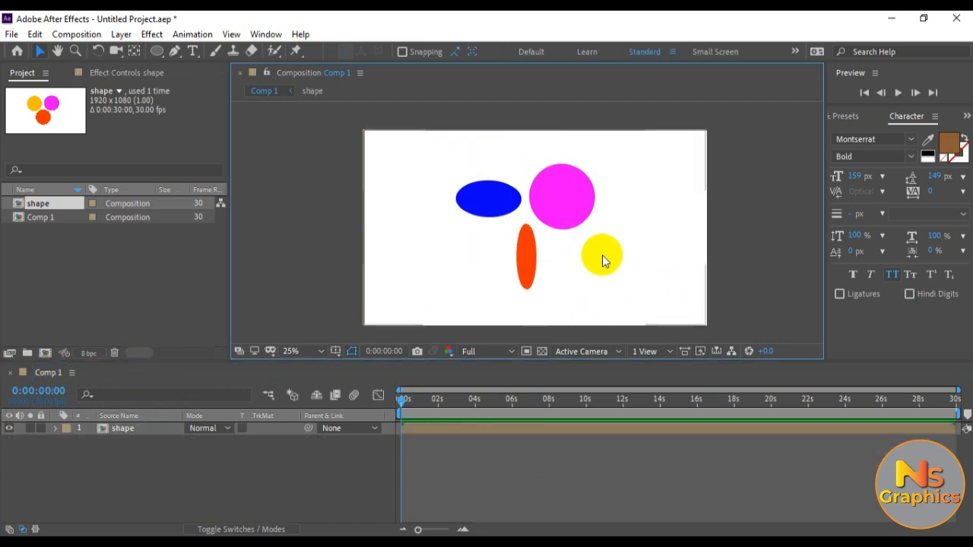
{"action": "key", "text": "ctrl+z"}
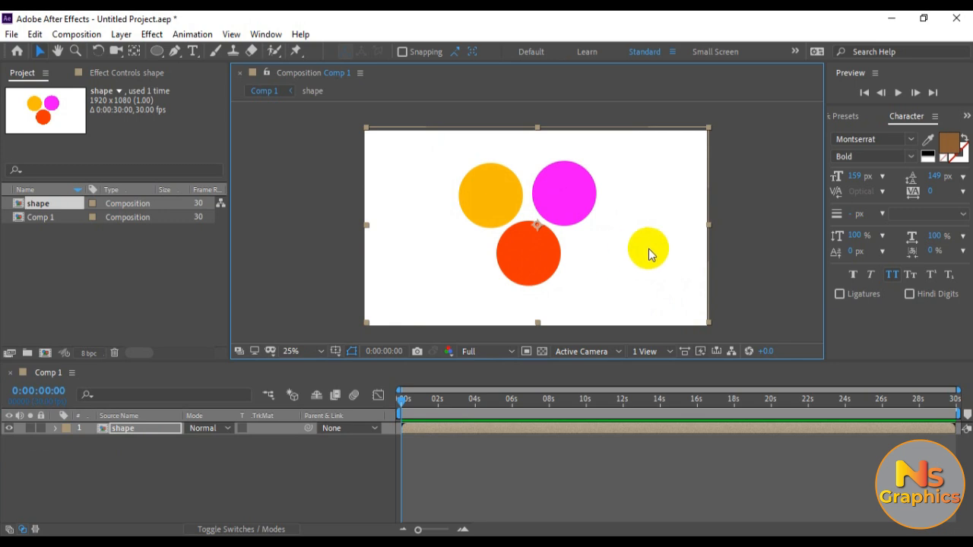
Step: Try moving the shape pre-comp as one group in Comp 1 and undo the moves
{"action": "left_click", "coordinate": [788, 250]}
{"action": "left_click", "coordinate": [535, 237]}
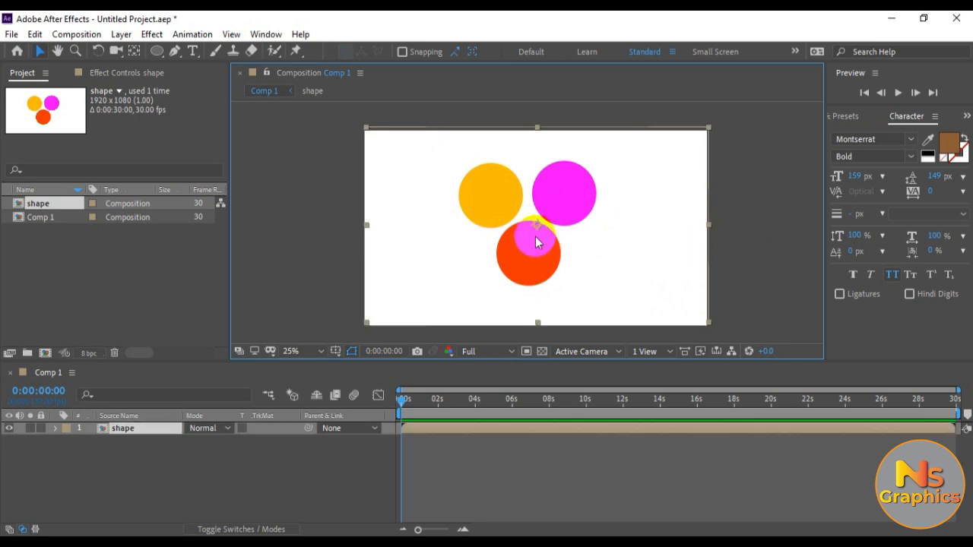
{"action": "left_click_drag", "start_coordinate": [597, 243], "coordinate": [570, 265]}
{"action": "key", "text": "ctrl+z"}
{"action": "key", "text": "ctrl+z"}
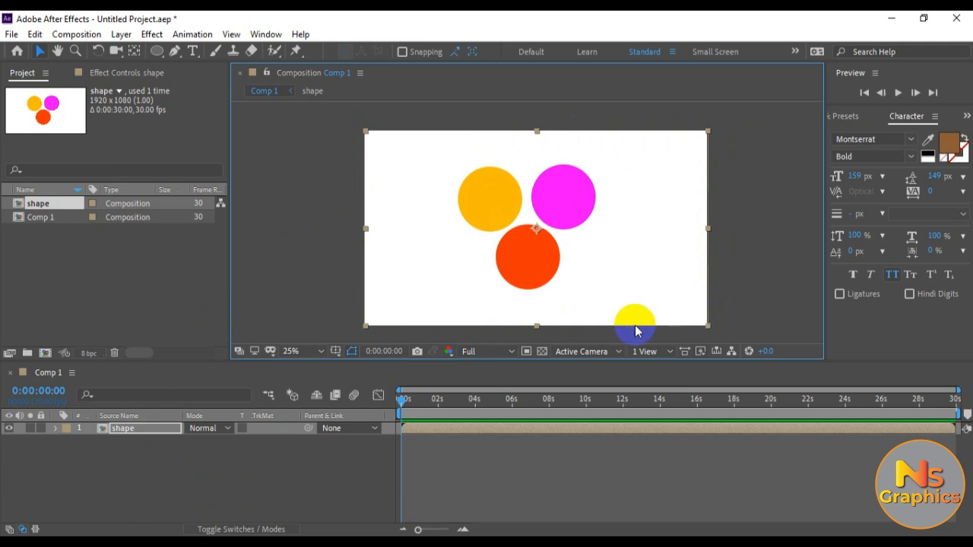
{"action": "left_click", "coordinate": [493, 198]}
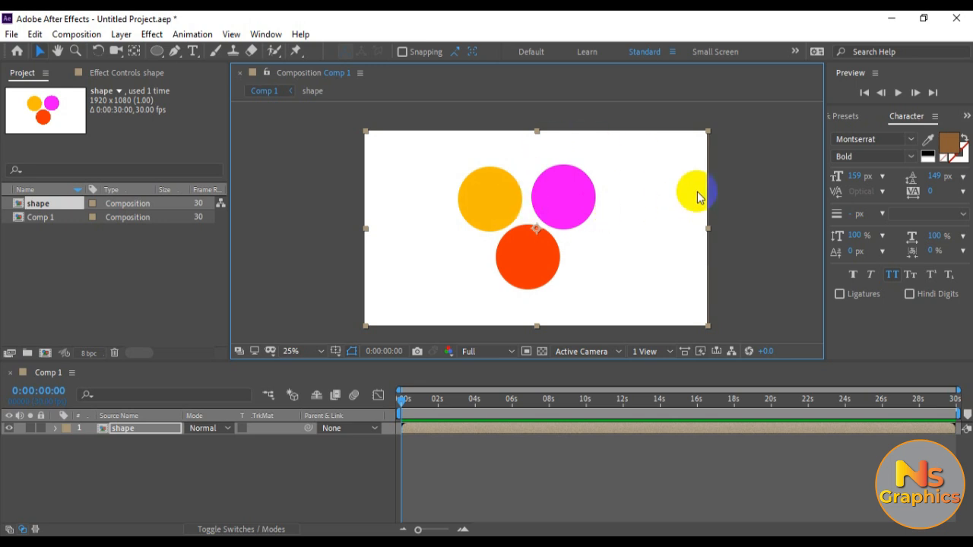
{"action": "left_click_drag", "start_coordinate": [576, 207], "coordinate": [641, 233]}
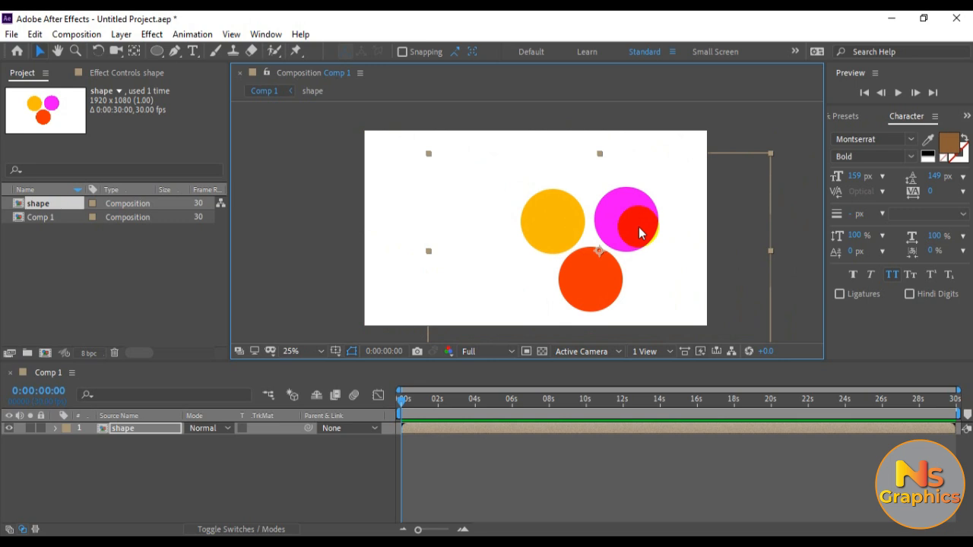
{"action": "key", "text": "ctrl+z"}
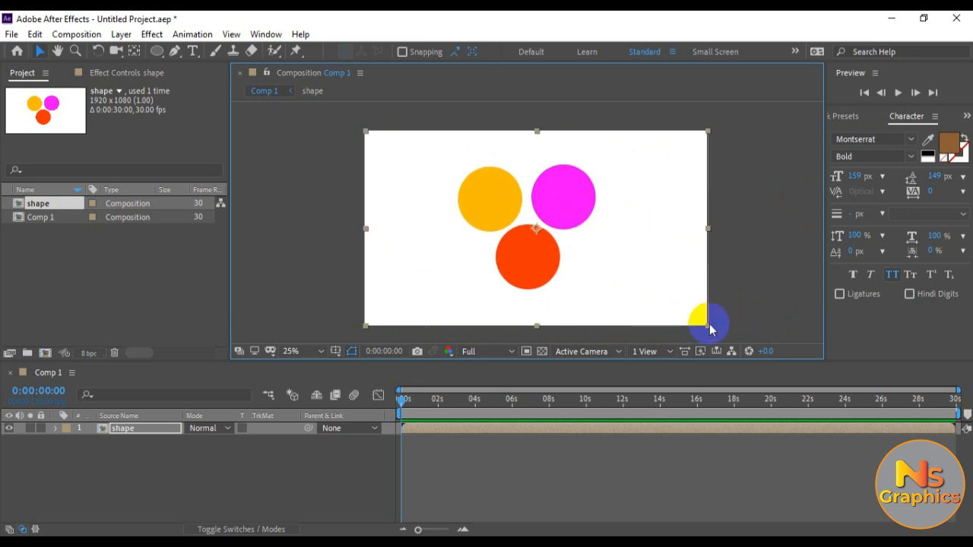
Step: Scale the shape pre-comp down from its lower-right corner and clear the selection
{"action": "left_click_drag", "start_coordinate": [709, 325], "coordinate": [618, 272]}
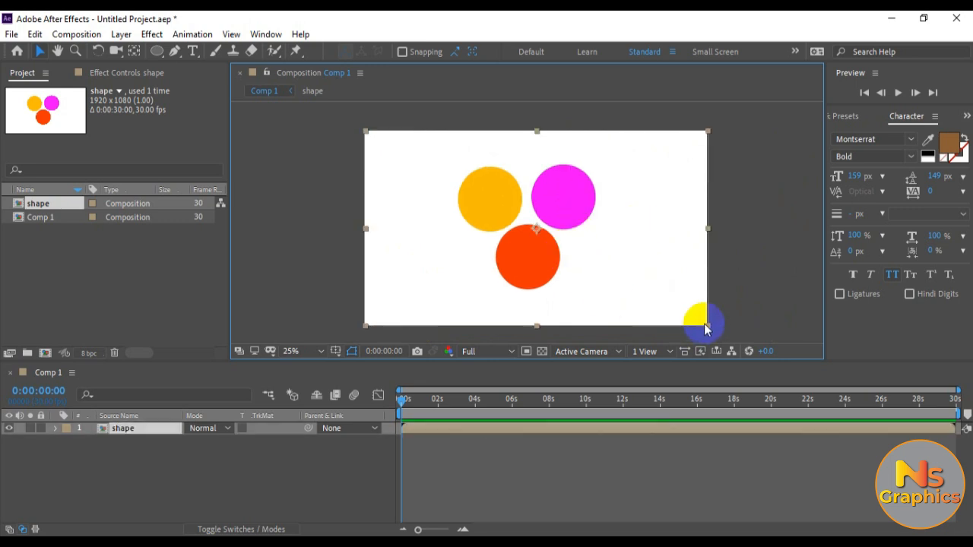
{"action": "left_click_drag", "start_coordinate": [707, 325], "coordinate": [558, 254]}
{"action": "left_click", "coordinate": [344, 170]}
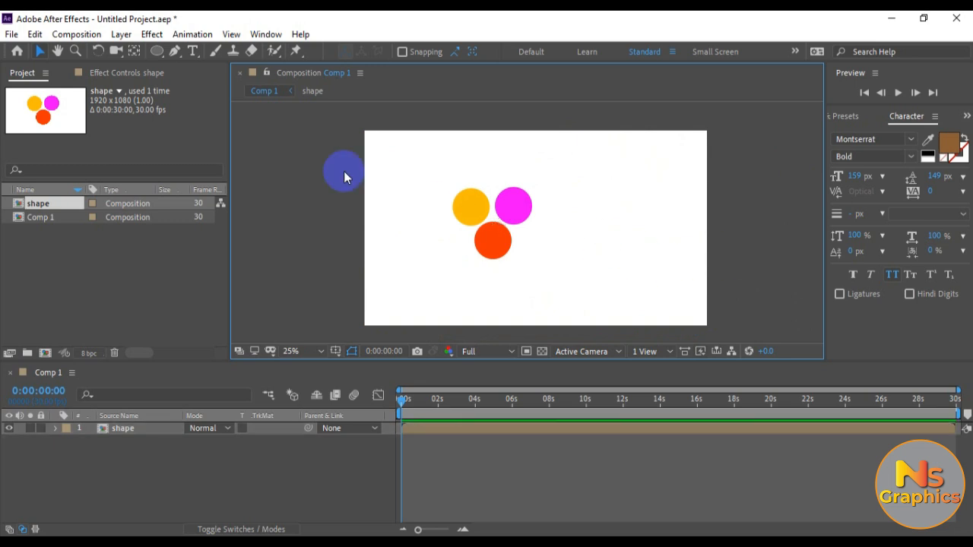
Step: Draw a small blue square beside the magenta circle with the Rectangle tool in Comp 1
{"action": "mouse_move", "coordinate": [157, 50]}
{"action": "left_mouse_down"}
{"action": "mouse_move", "coordinate": [196, 63]}
{"action": "mouse_move", "coordinate": [197, 51]}
{"action": "left_mouse_up"}
{"action": "left_click_drag", "start_coordinate": [608, 194], "coordinate": [635, 221]}
{"action": "key", "text": "v"}
{"action": "left_click", "coordinate": [686, 228]}
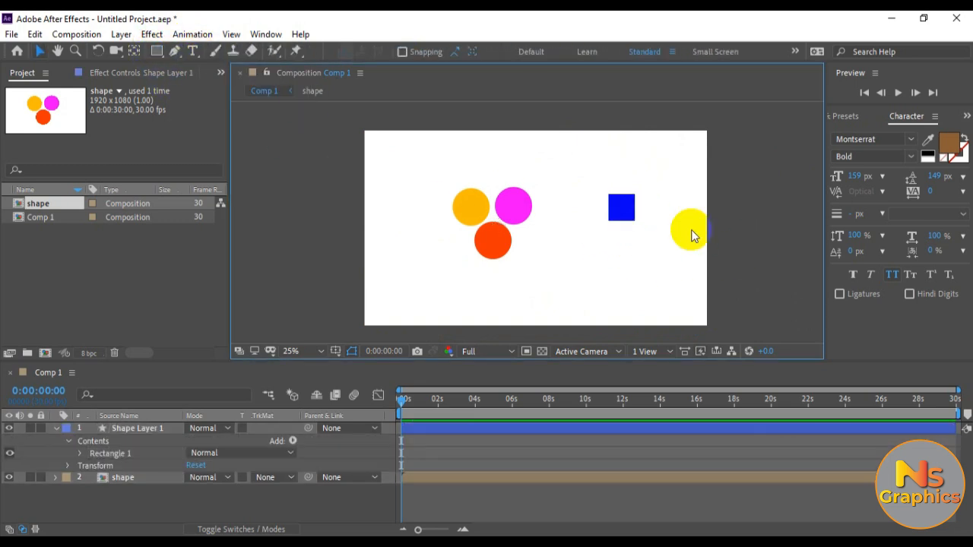
Step: Center the blue square and the shape pre-comp horizontally on each other, aligning the layers to the selection
{"action": "left_click", "coordinate": [622, 219]}
{"action": "left_click", "coordinate": [514, 233]}
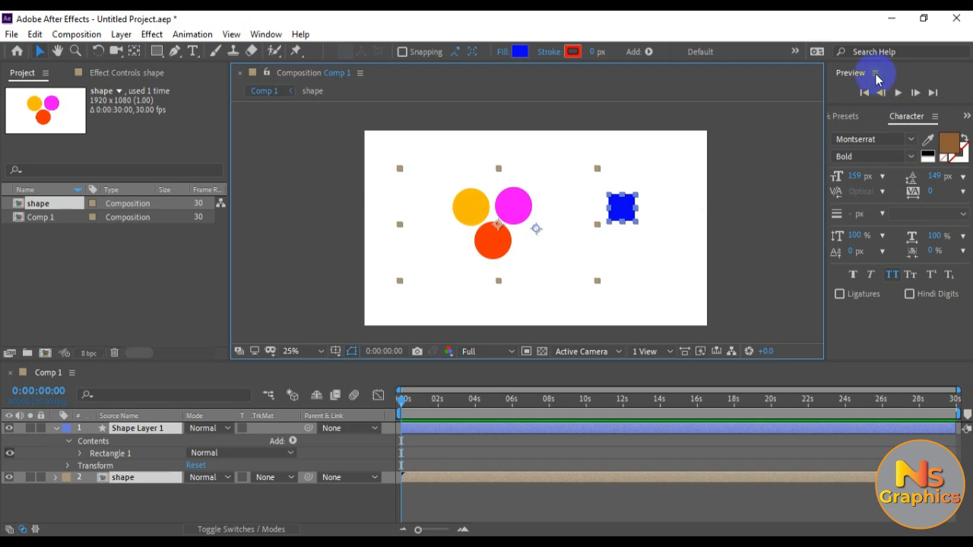
{"action": "left_click", "coordinate": [265, 36]}
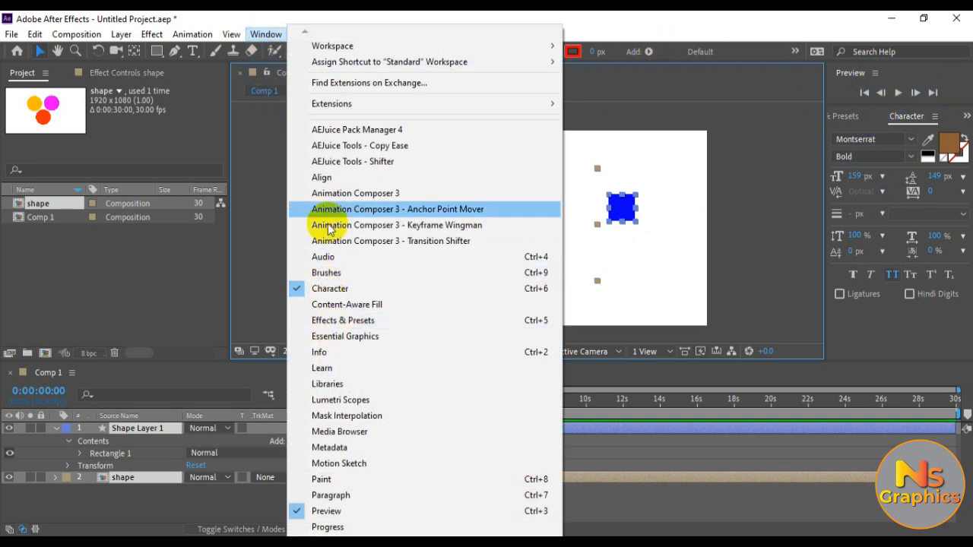
{"action": "left_click", "coordinate": [321, 177]}
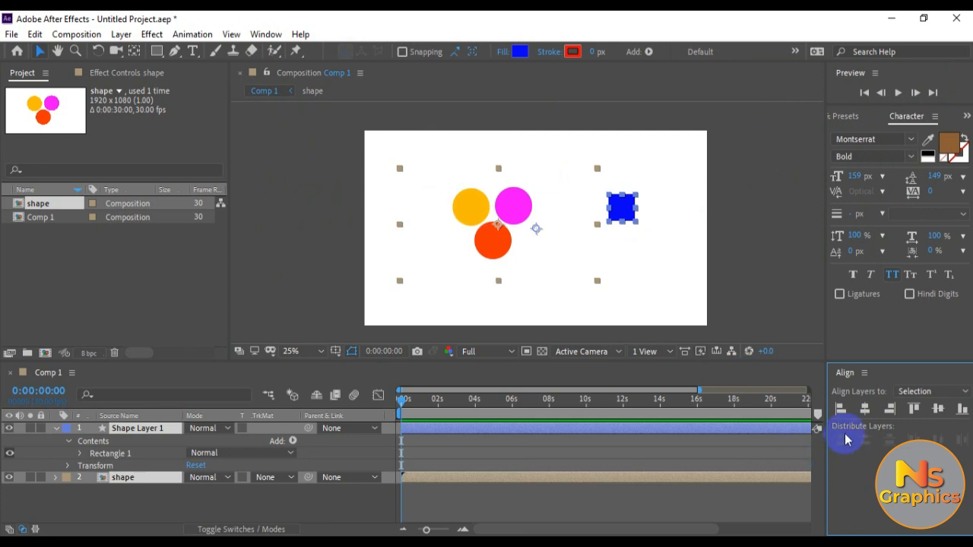
{"action": "left_click", "coordinate": [865, 409]}
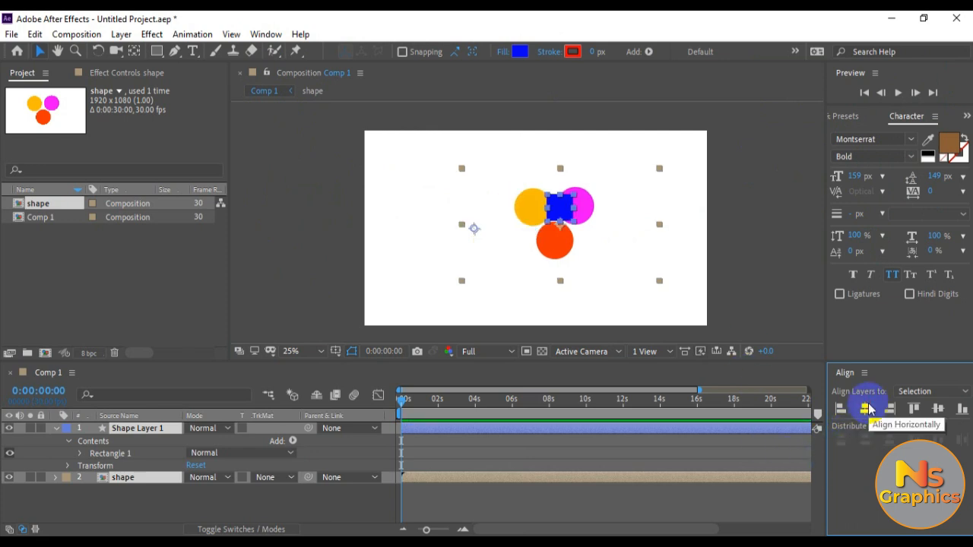
Step: Examine the bounding boxes of the blue square and the shape pre-comp by selecting each one
{"action": "left_click", "coordinate": [557, 205]}
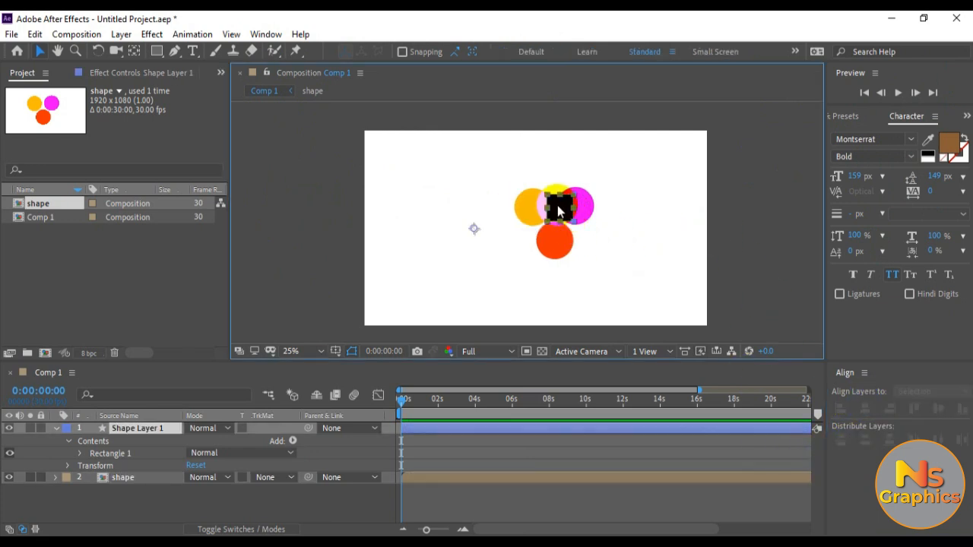
{"action": "mouse_move", "coordinate": [557, 206]}
{"action": "left_mouse_down"}
{"action": "mouse_move", "coordinate": [513, 250]}
{"action": "mouse_move", "coordinate": [548, 217]}
{"action": "left_mouse_up"}
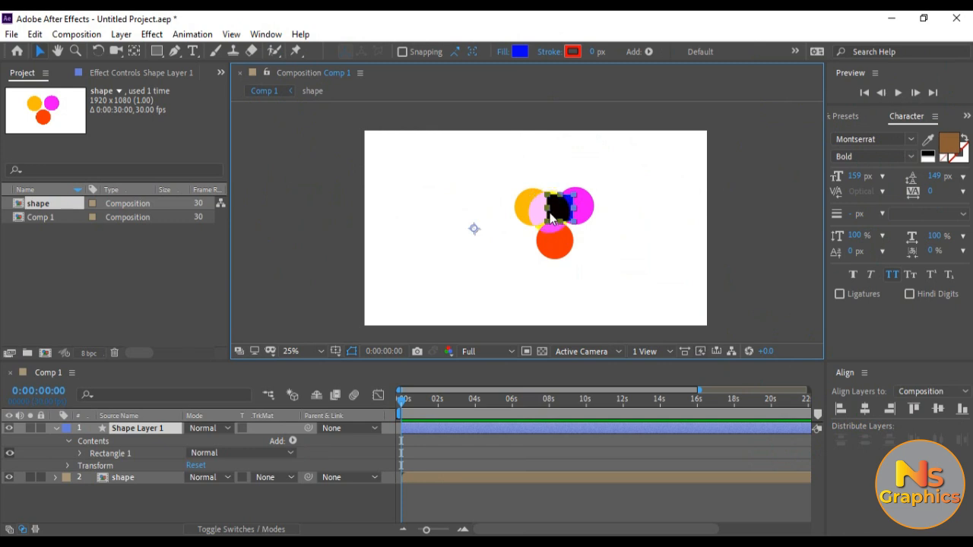
{"action": "left_click", "coordinate": [491, 196]}
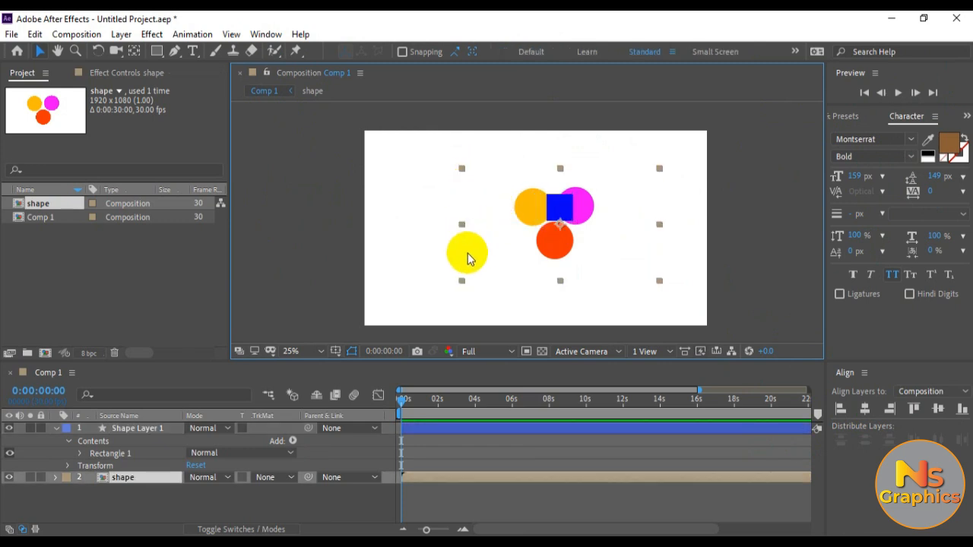
{"action": "left_click_drag", "start_coordinate": [468, 259], "coordinate": [600, 199]}
Step: Undo the horizontal alignment, the blue square and the scaling of the shape pre-comp
{"action": "key", "text": "ctrl+z"}
{"action": "key", "text": "ctrl+z"}
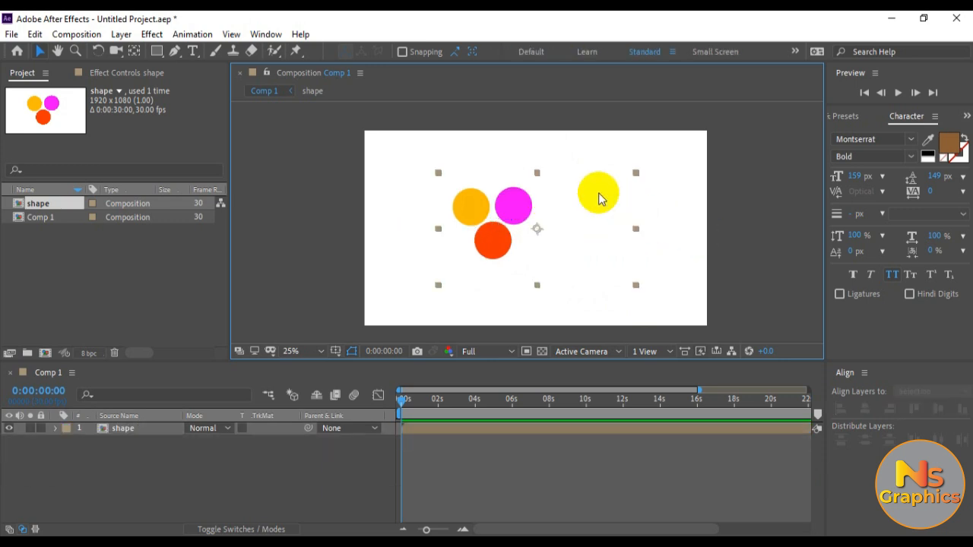
{"action": "key", "text": "ctrl+z"}
{"action": "key", "text": "ctrl+z"}
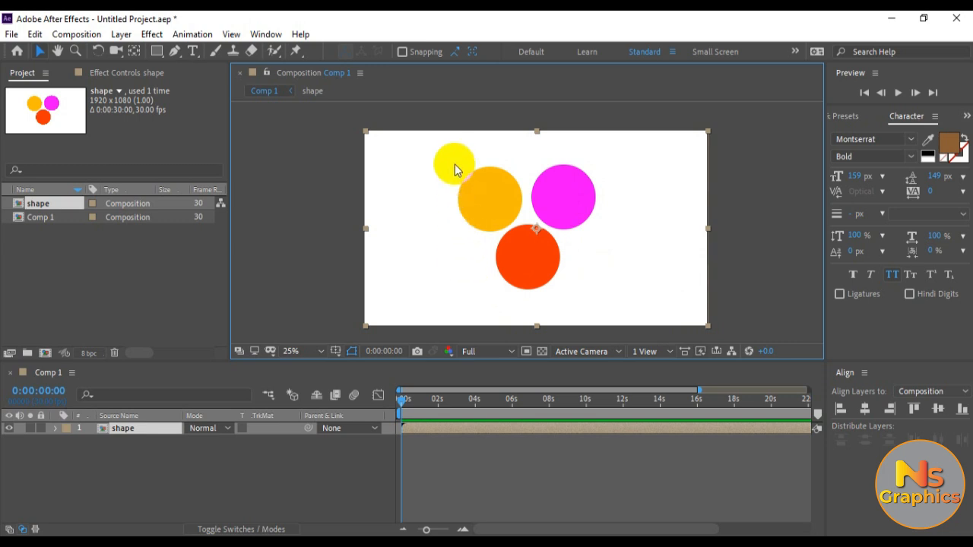
Step: Open the shape pre-comp from Comp 1, select its circle layers to inspect them, and clear the selection
{"action": "left_click", "coordinate": [742, 319]}
{"action": "left_click", "coordinate": [124, 428]}
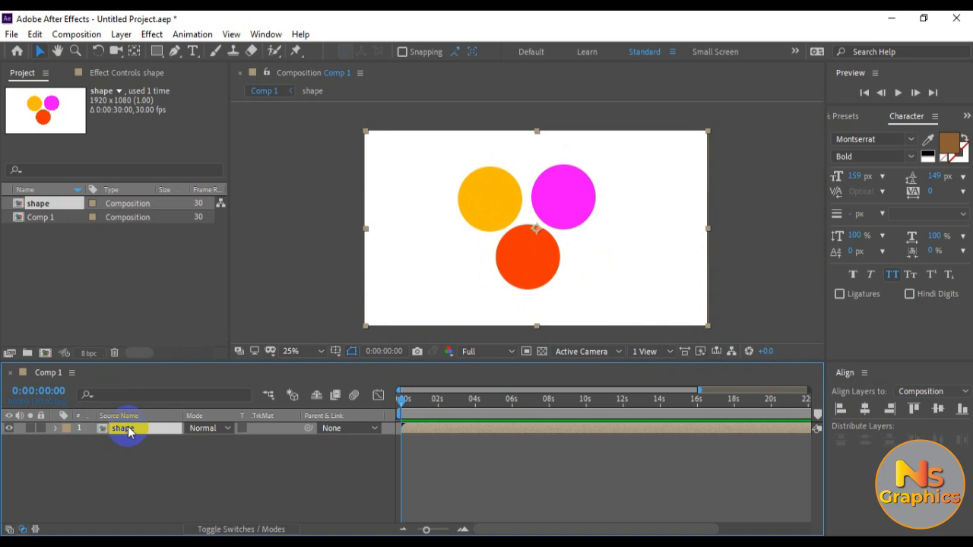
{"action": "double_click", "coordinate": [151, 430]}
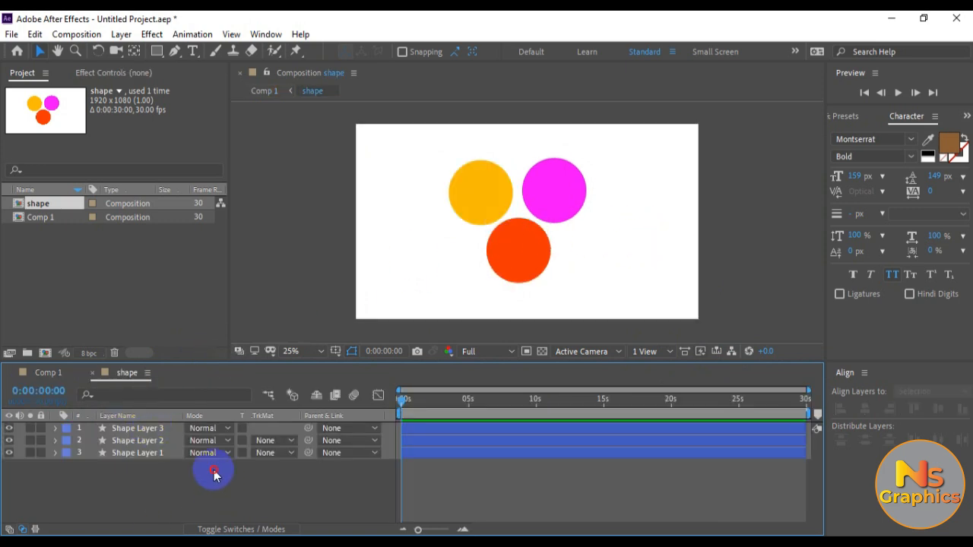
{"action": "left_click_drag", "start_coordinate": [161, 469], "coordinate": [136, 429]}
{"action": "left_click", "coordinate": [562, 202]}
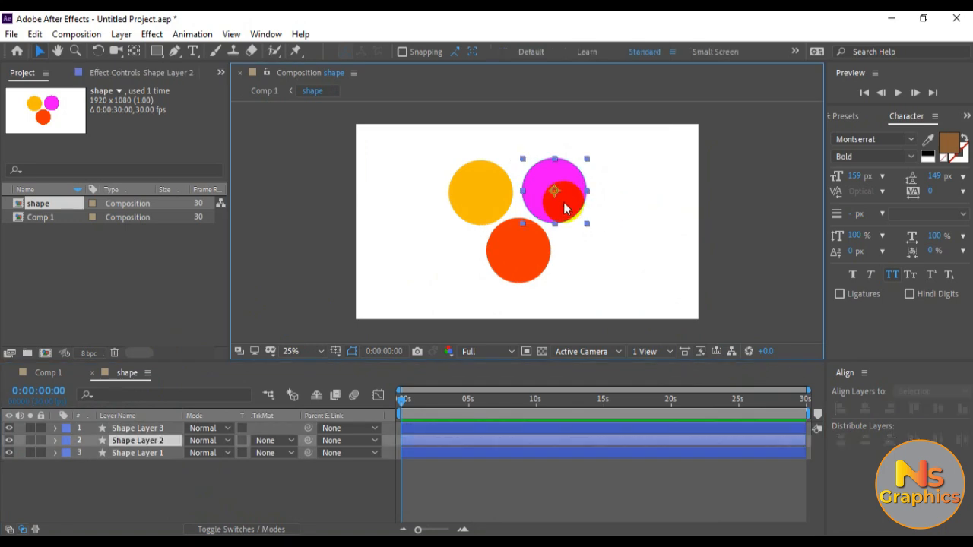
{"action": "left_click", "coordinate": [499, 218]}
{"action": "left_click", "coordinate": [477, 428]}
{"action": "left_click", "coordinate": [465, 464]}
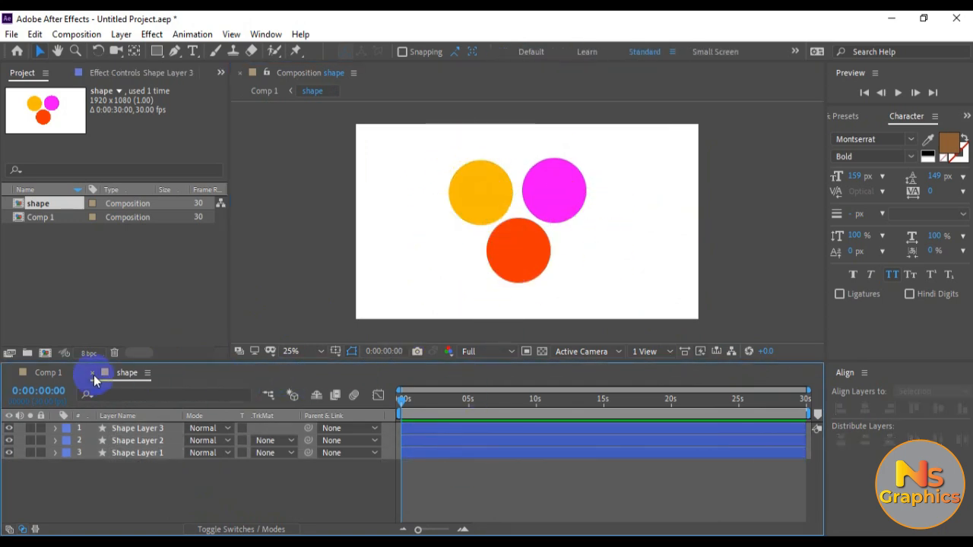
Step: Compare Comp 1 with the shape composition, selecting all three circle layers in the latter and deselecting them
{"action": "left_click", "coordinate": [48, 373]}
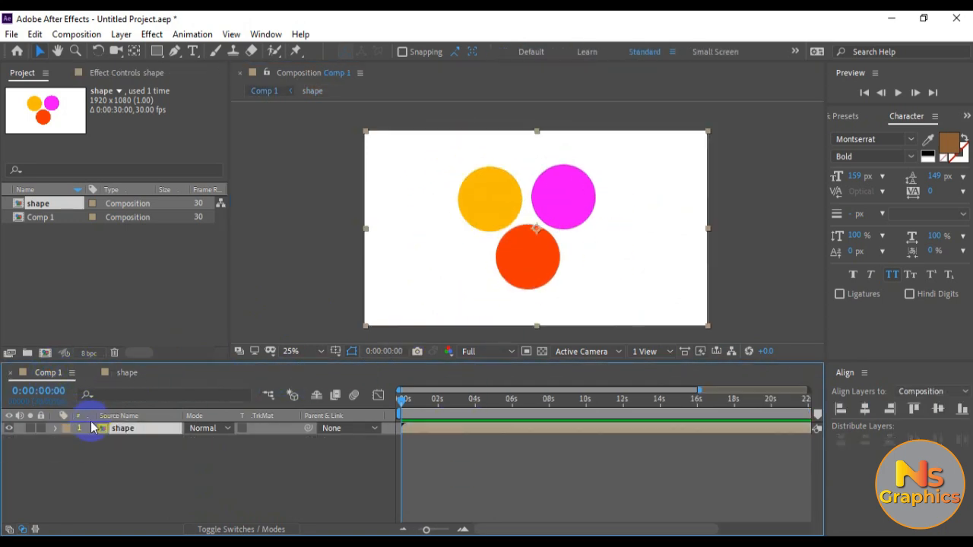
{"action": "left_click", "coordinate": [128, 373]}
{"action": "left_click_drag", "start_coordinate": [143, 475], "coordinate": [135, 444]}
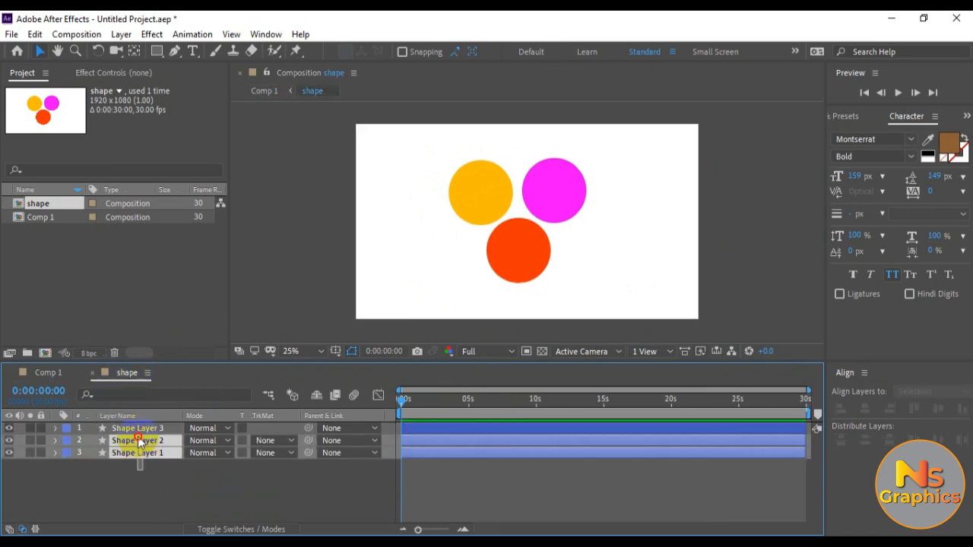
{"action": "left_click_drag", "start_coordinate": [159, 479], "coordinate": [143, 423]}
{"action": "left_click", "coordinate": [52, 373]}
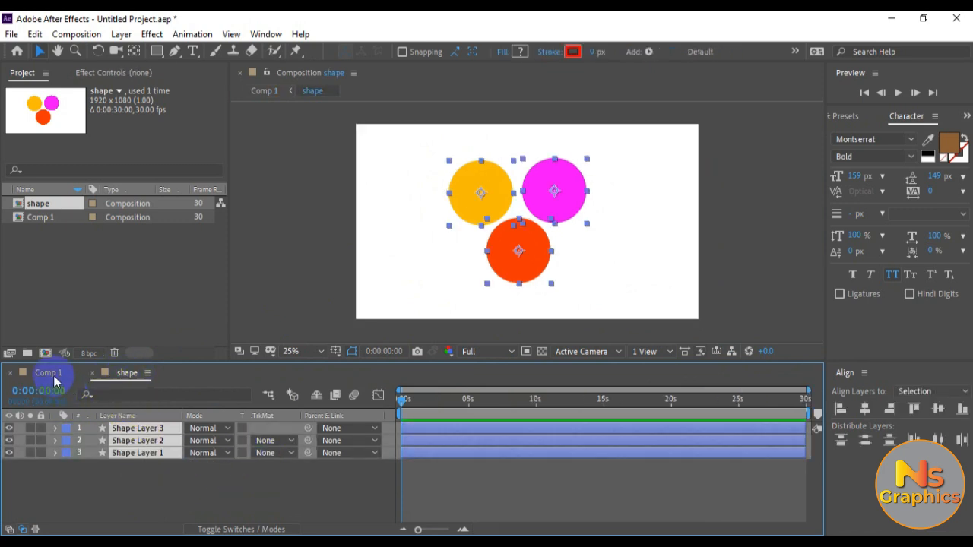
{"action": "left_click", "coordinate": [127, 374]}
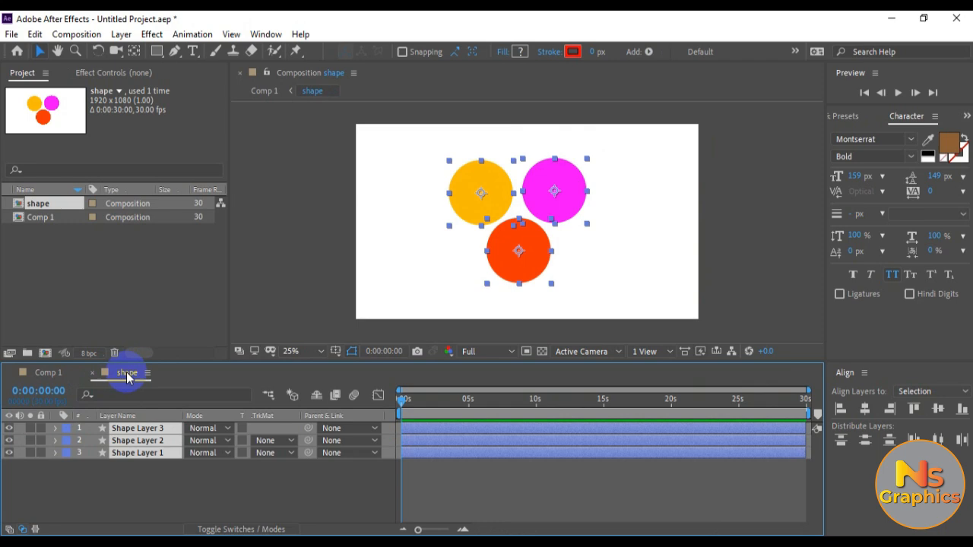
{"action": "left_click", "coordinate": [747, 289]}
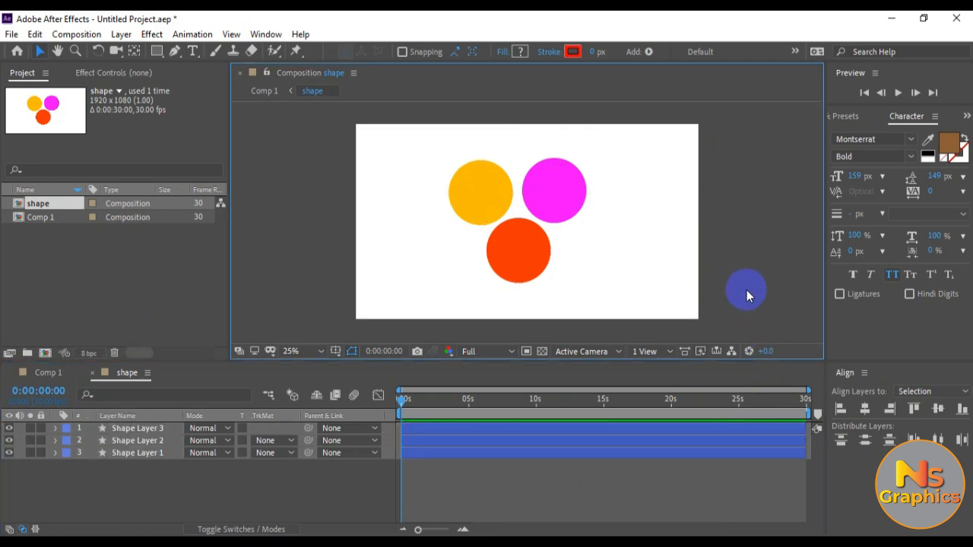
Step: Draw a region of interest around the three circles in the shape composition and pull its upper-left corner closer to them
{"action": "left_click_drag", "start_coordinate": [398, 120], "coordinate": [523, 370]}
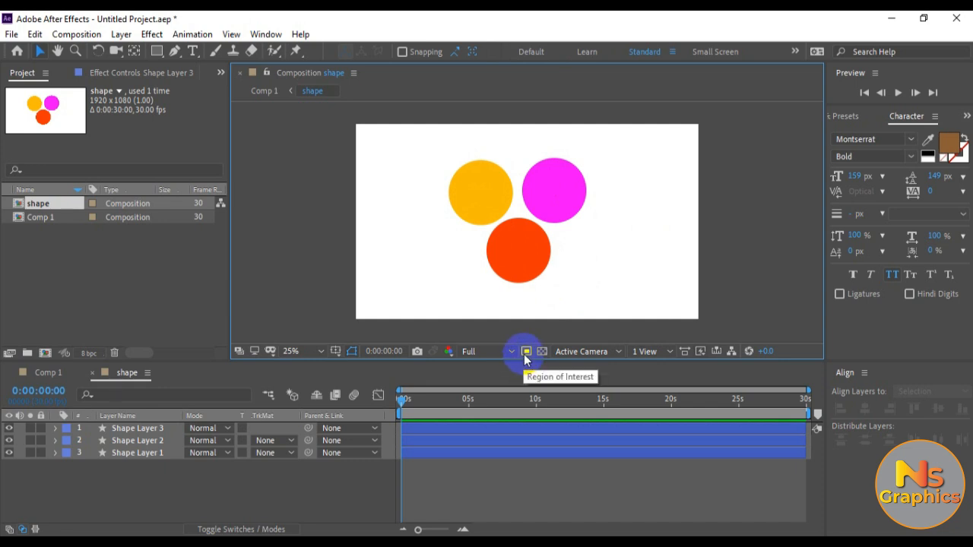
{"action": "left_click", "coordinate": [524, 357]}
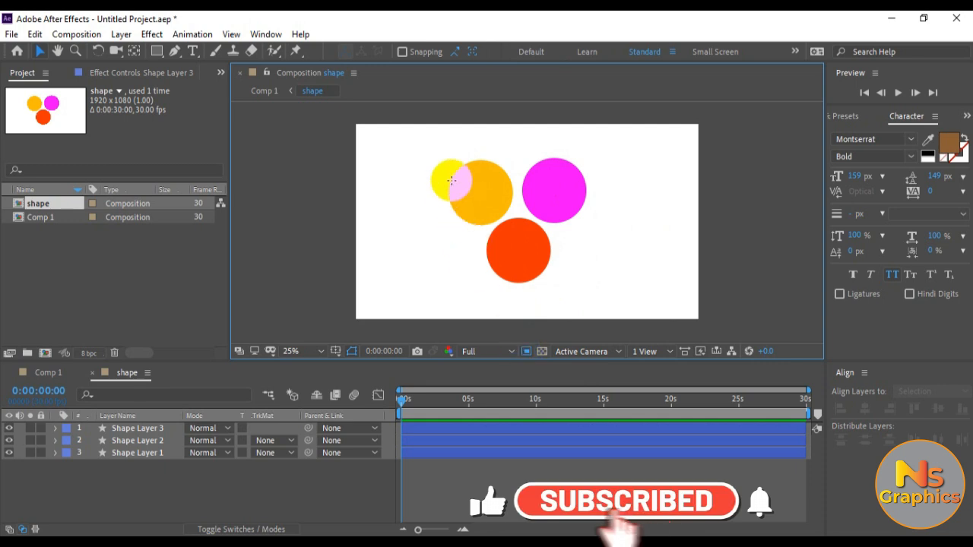
{"action": "left_click_drag", "start_coordinate": [441, 143], "coordinate": [588, 286]}
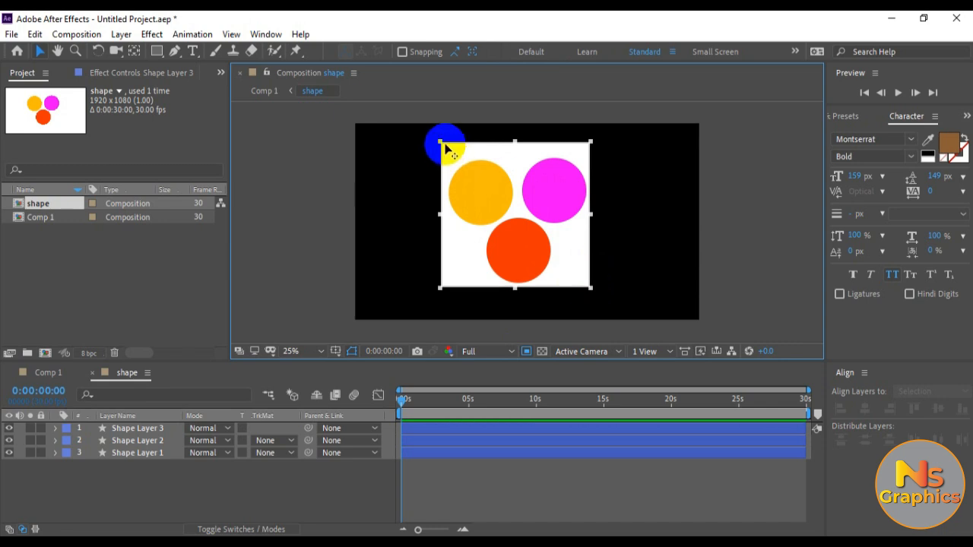
{"action": "left_click_drag", "start_coordinate": [440, 141], "coordinate": [447, 153]}
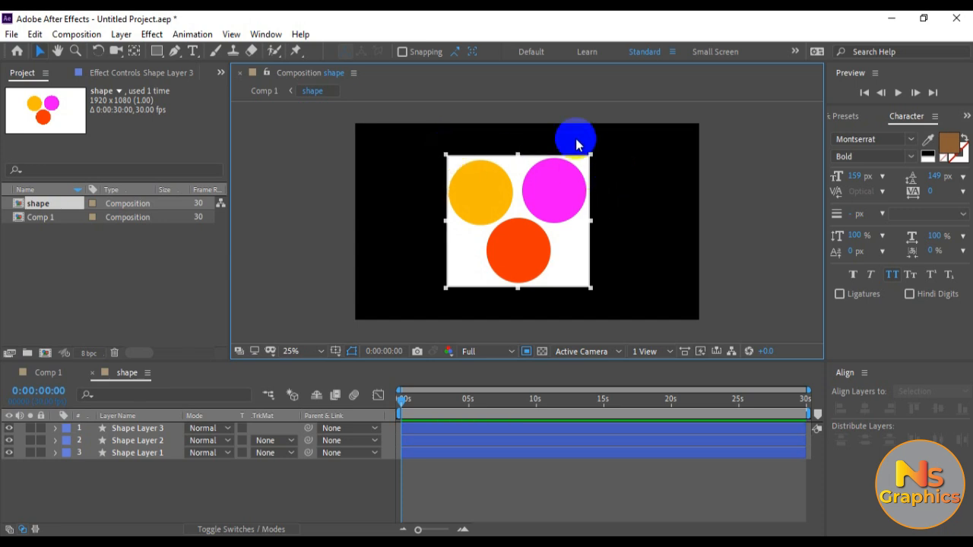
Step: Tighten the bottom, right and left edges of the region of interest closely around the circles
{"action": "double_click", "coordinate": [512, 285]}
{"action": "scroll", "coordinate": [512, 285], "scroll_direction": "up", "scroll_amount": 2}
{"action": "left_click_drag", "start_coordinate": [526, 319], "coordinate": [565, 131]}
{"action": "left_click_drag", "start_coordinate": [532, 286], "coordinate": [531, 282]}
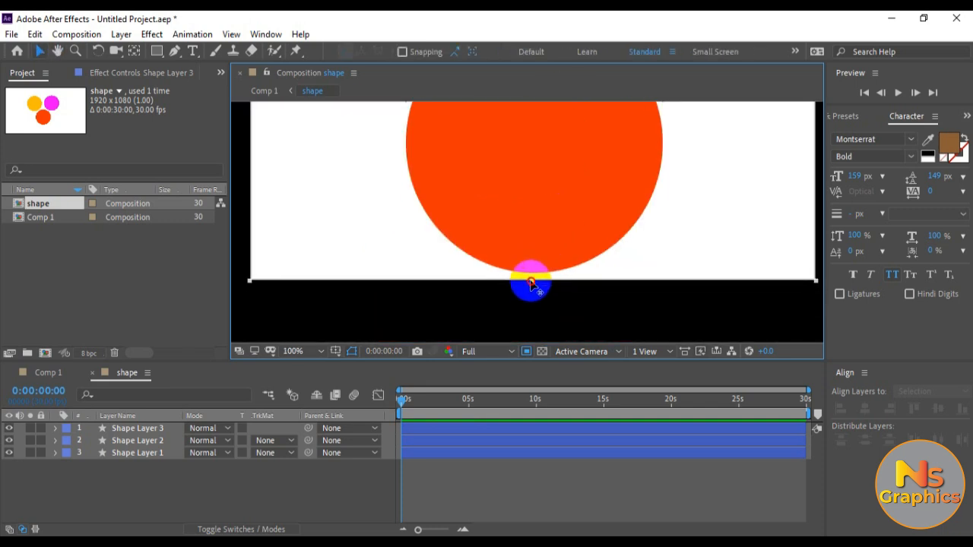
{"action": "scroll", "coordinate": [580, 172], "scroll_direction": "down", "scroll_amount": 2}
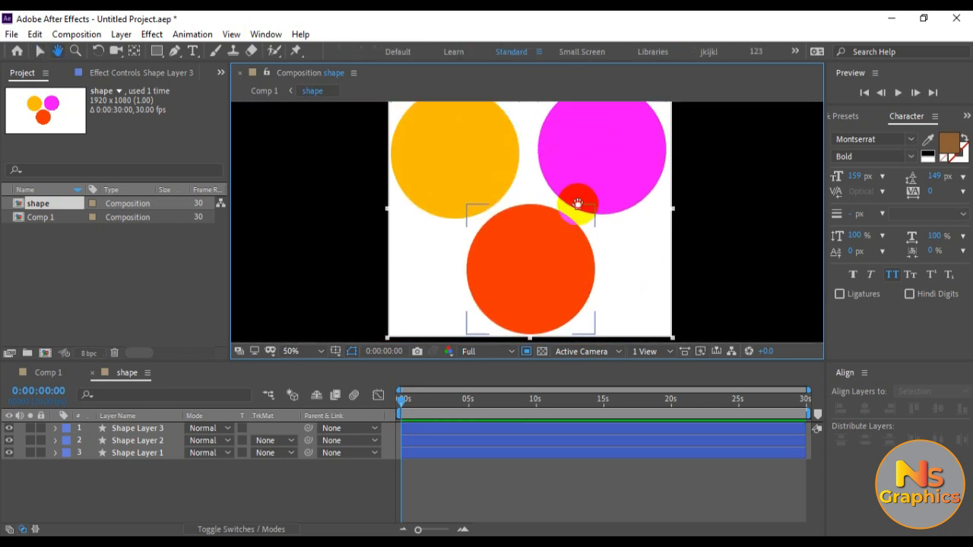
{"action": "mouse_move", "coordinate": [578, 204]}
{"action": "left_mouse_down"}
{"action": "mouse_move", "coordinate": [612, 235]}
{"action": "mouse_move", "coordinate": [717, 256]}
{"action": "mouse_move", "coordinate": [570, 267]}
{"action": "left_mouse_up"}
{"action": "scroll", "coordinate": [613, 235], "scroll_direction": "up", "scroll_amount": 2}
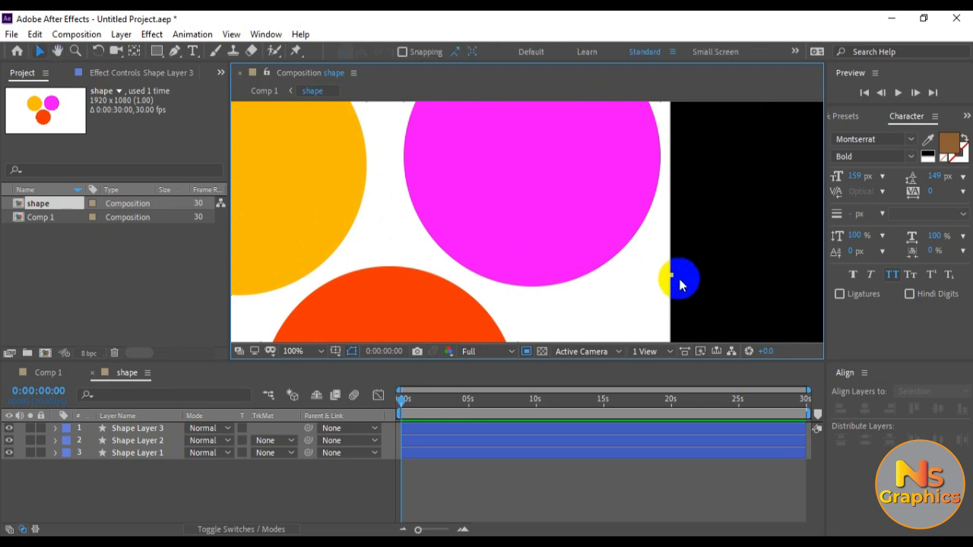
{"action": "left_click_drag", "start_coordinate": [667, 274], "coordinate": [517, 213]}
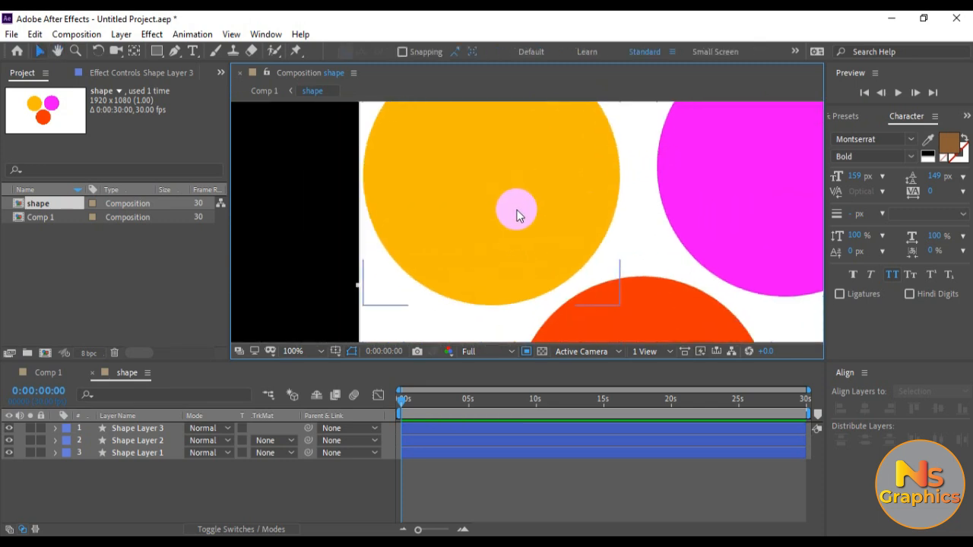
{"action": "scroll", "coordinate": [538, 215], "scroll_direction": "down", "scroll_amount": 2}
{"action": "scroll", "coordinate": [581, 203], "scroll_direction": "up", "scroll_amount": 1}
{"action": "scroll", "coordinate": [592, 223], "scroll_direction": "down", "scroll_amount": 1}
{"action": "left_click_drag", "start_coordinate": [592, 226], "coordinate": [600, 227]}
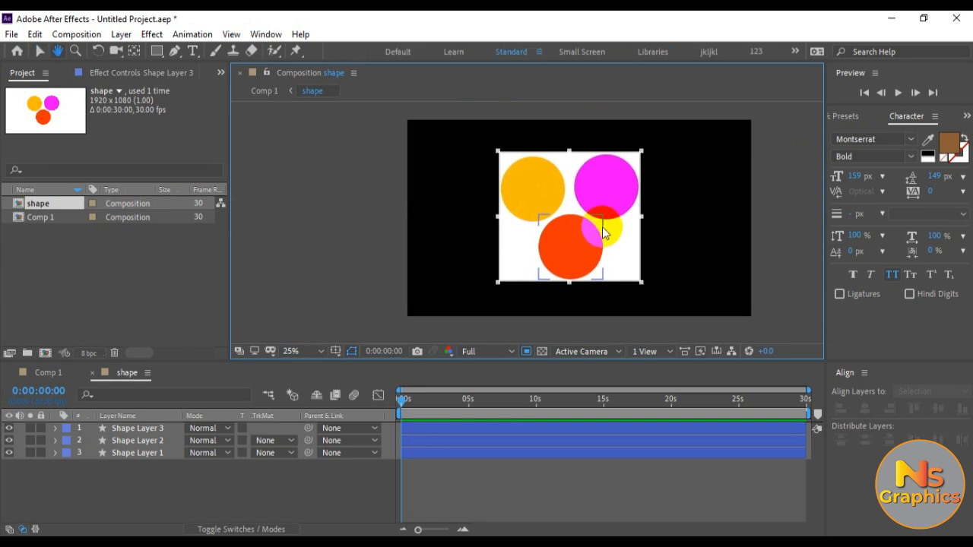
Step: Check the bounds of the shape pre-comp layer around the circles in Comp 1
{"action": "left_click", "coordinate": [58, 376]}
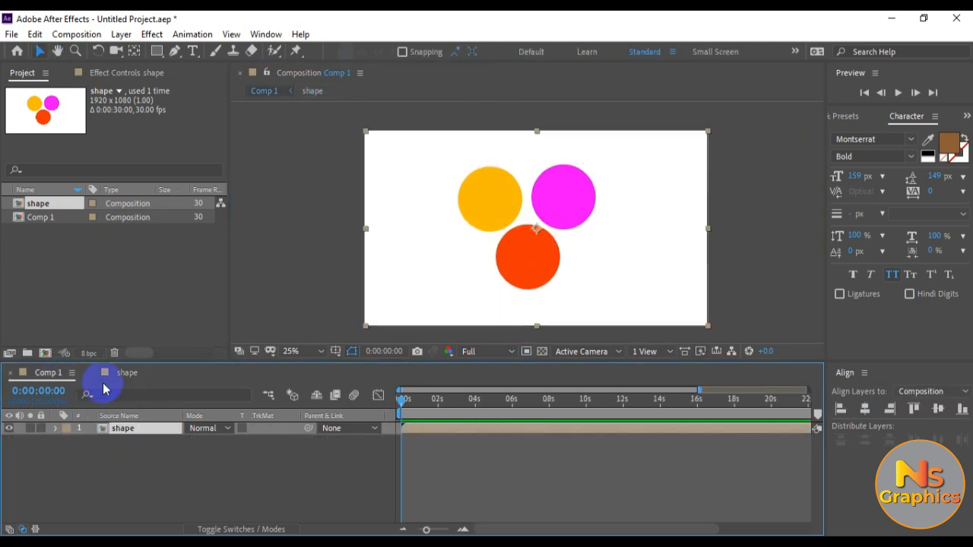
{"action": "left_click_drag", "start_coordinate": [512, 226], "coordinate": [661, 262]}
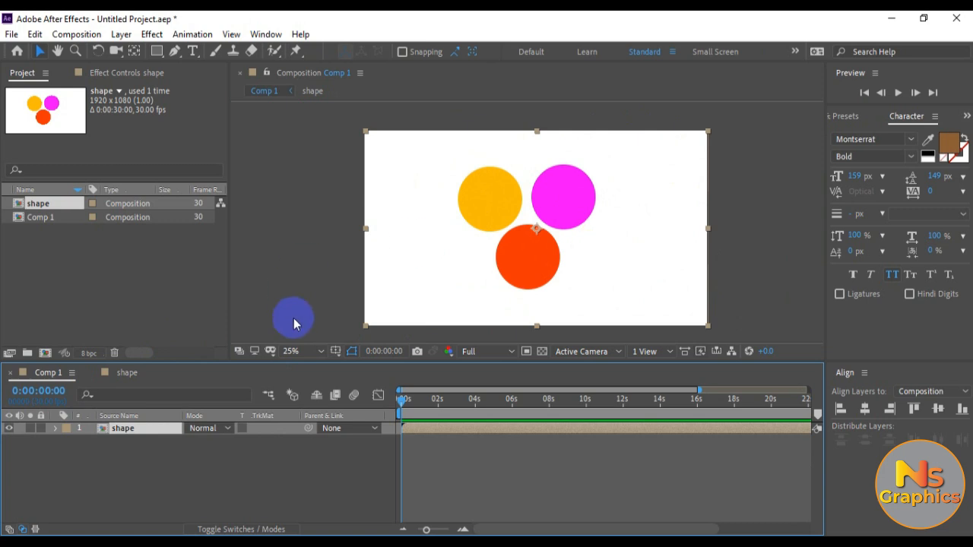
Step: Crop the shape composition to the region of interest drawn around its three circles
{"action": "left_click", "coordinate": [129, 373]}
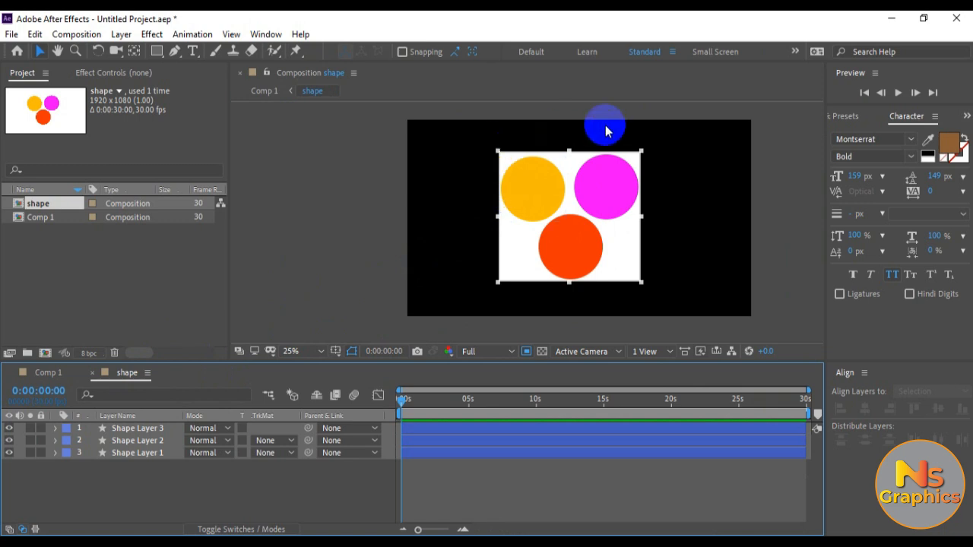
{"action": "left_click", "coordinate": [81, 35]}
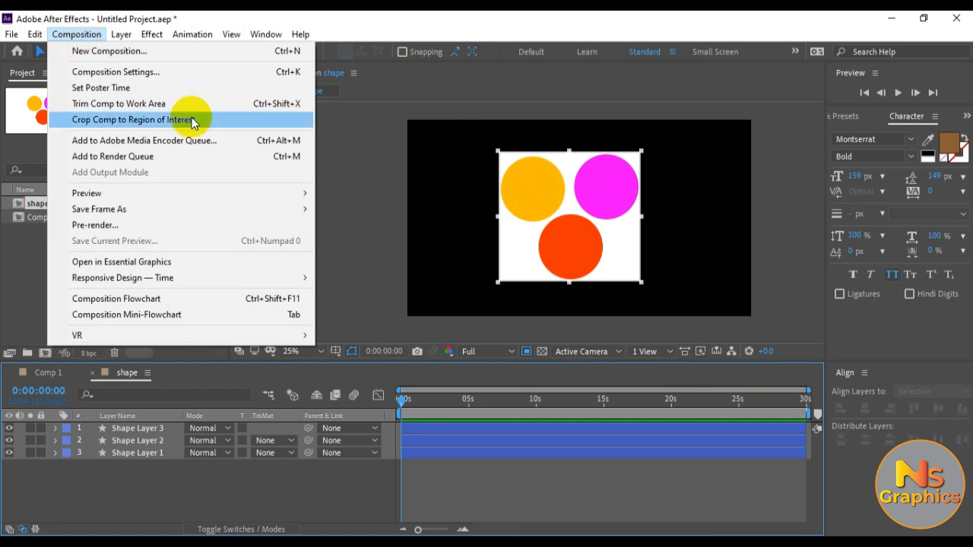
{"action": "left_click", "coordinate": [151, 121]}
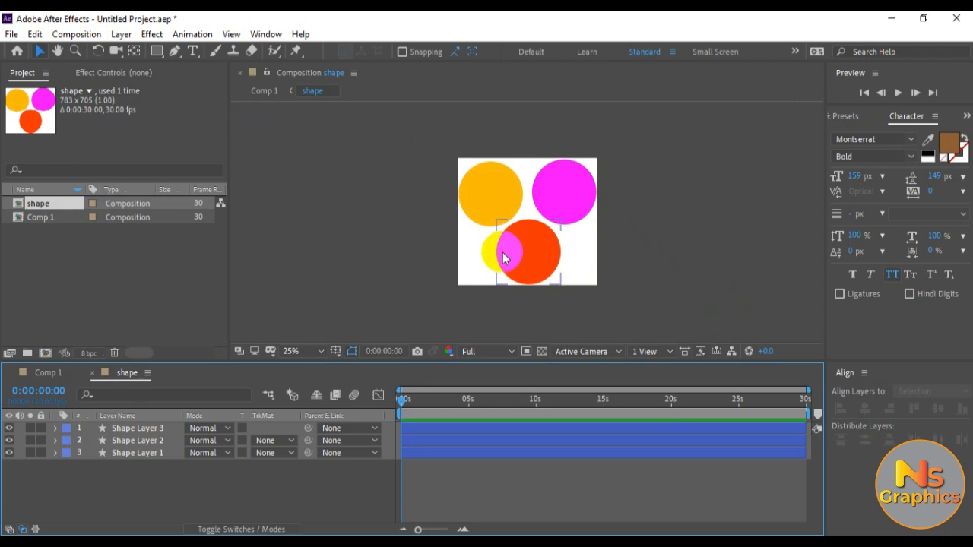
Step: Return to Comp 1 and inspect the cropped shape layer's bounds by deselecting and reselecting it
{"action": "left_click", "coordinate": [46, 373]}
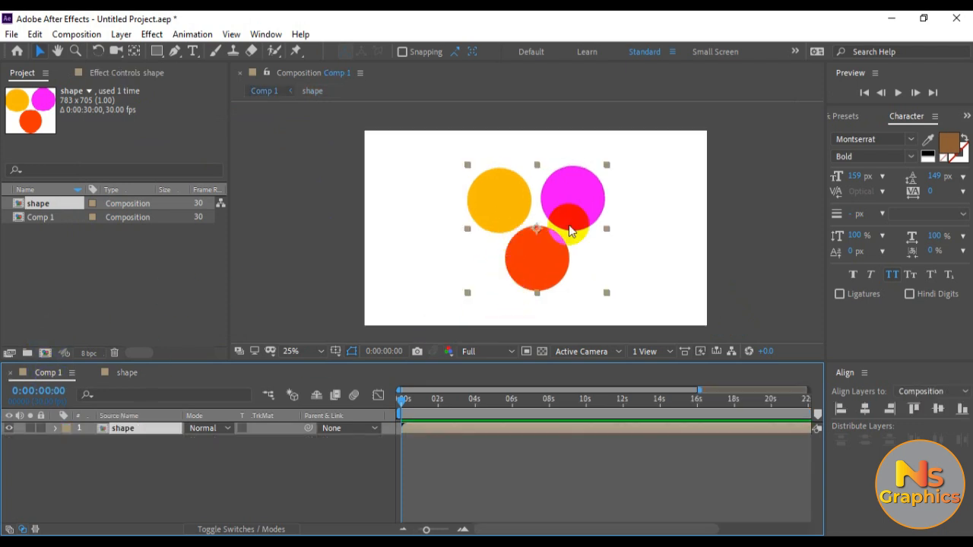
{"action": "left_click", "coordinate": [690, 223]}
{"action": "left_click", "coordinate": [592, 205]}
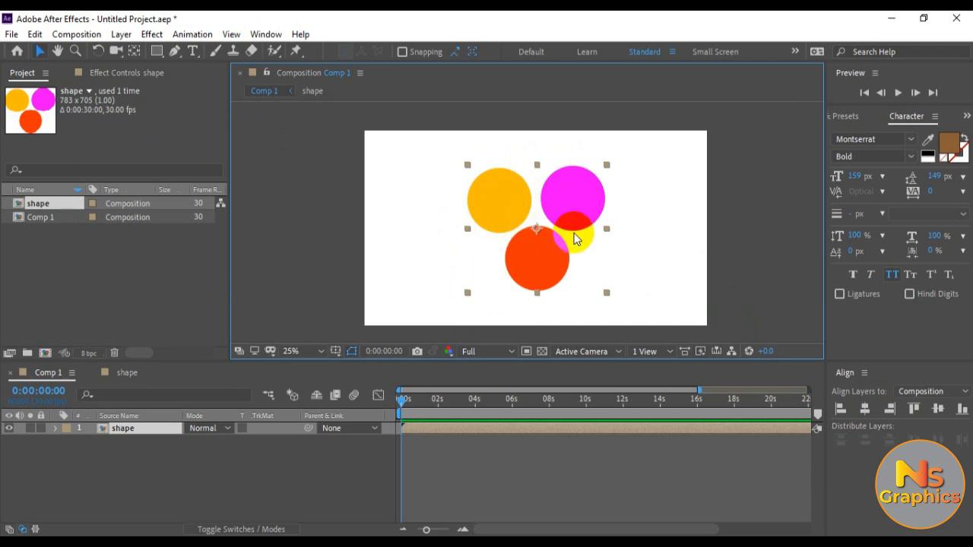
Step: Scale the shape layer in Comp 1 down slightly and reposition it a little lower in the frame
{"action": "mouse_move", "coordinate": [607, 292]}
{"action": "left_mouse_down"}
{"action": "mouse_move", "coordinate": [560, 251]}
{"action": "mouse_move", "coordinate": [596, 298]}
{"action": "left_mouse_up"}
{"action": "left_click", "coordinate": [618, 278]}
{"action": "left_click_drag", "start_coordinate": [551, 259], "coordinate": [521, 277]}
{"action": "left_click", "coordinate": [649, 283]}
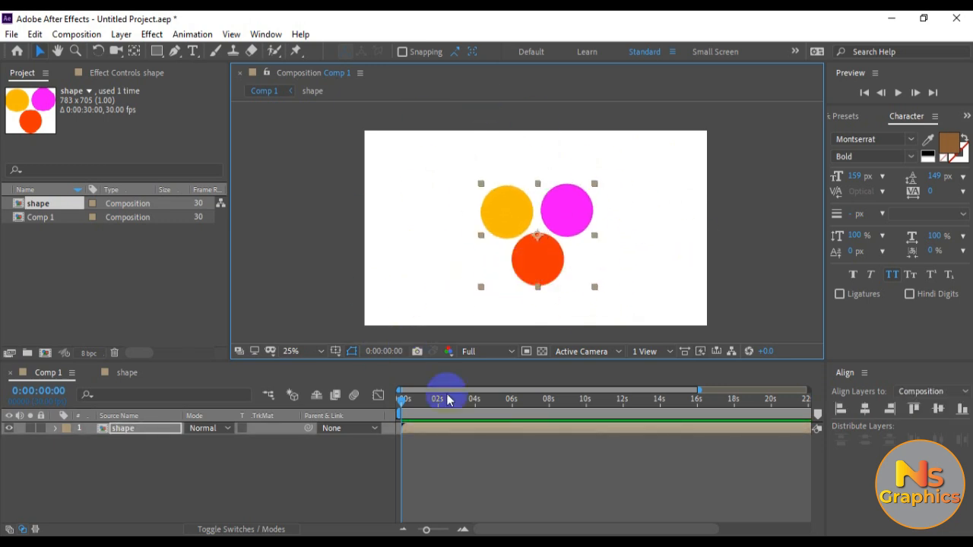